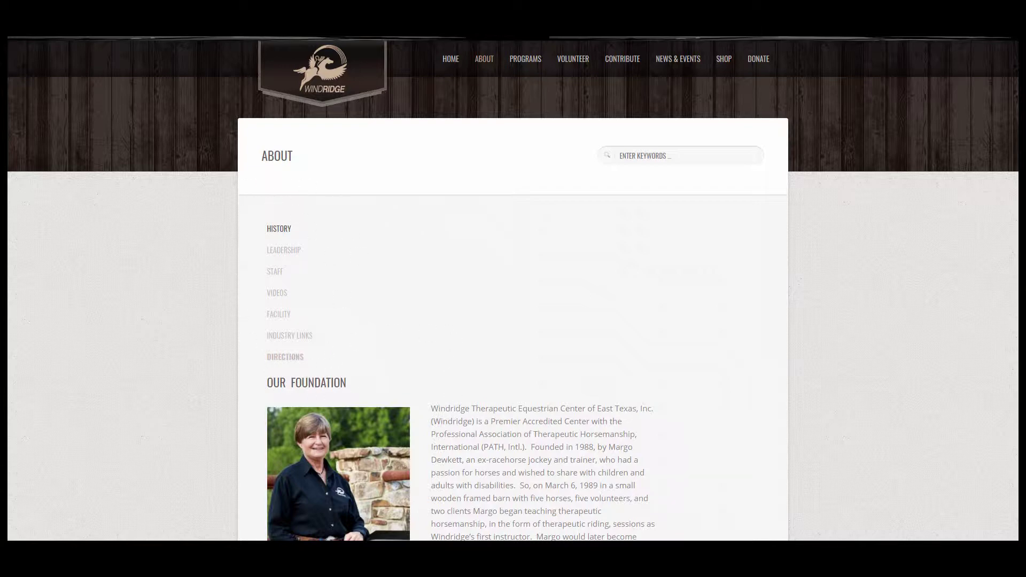
Step: Compare the live Programs page with the live About page, examining how the submenu and the content below it are laid out
click(525, 65)
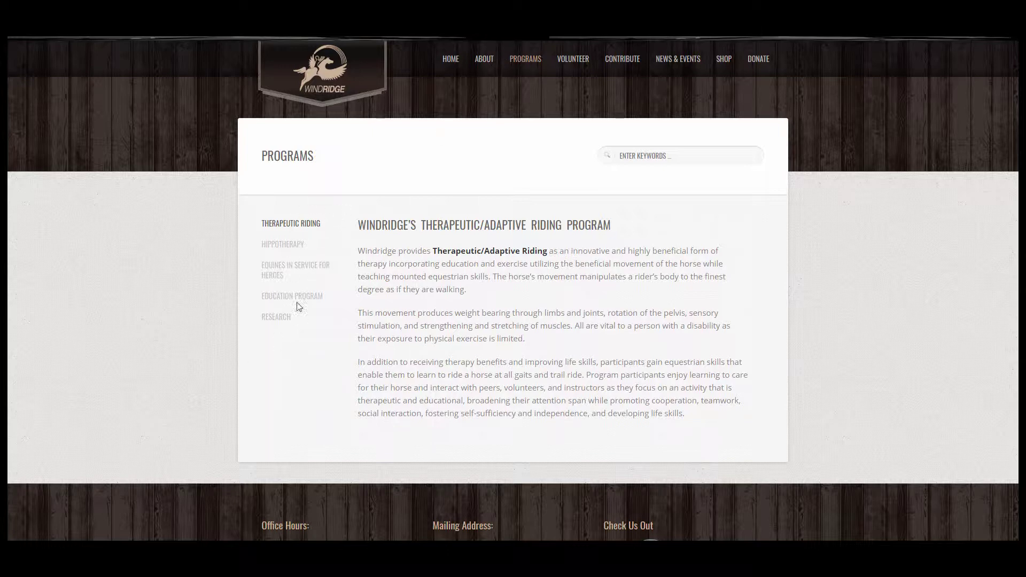
click(489, 60)
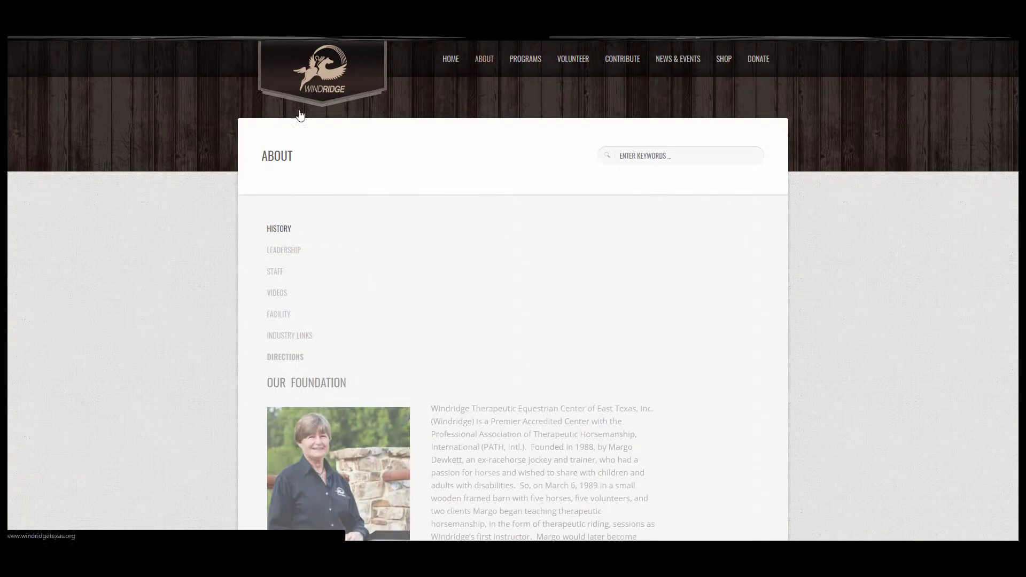
scroll(420, 262, down, 15)
scroll(418, 254, up, 9)
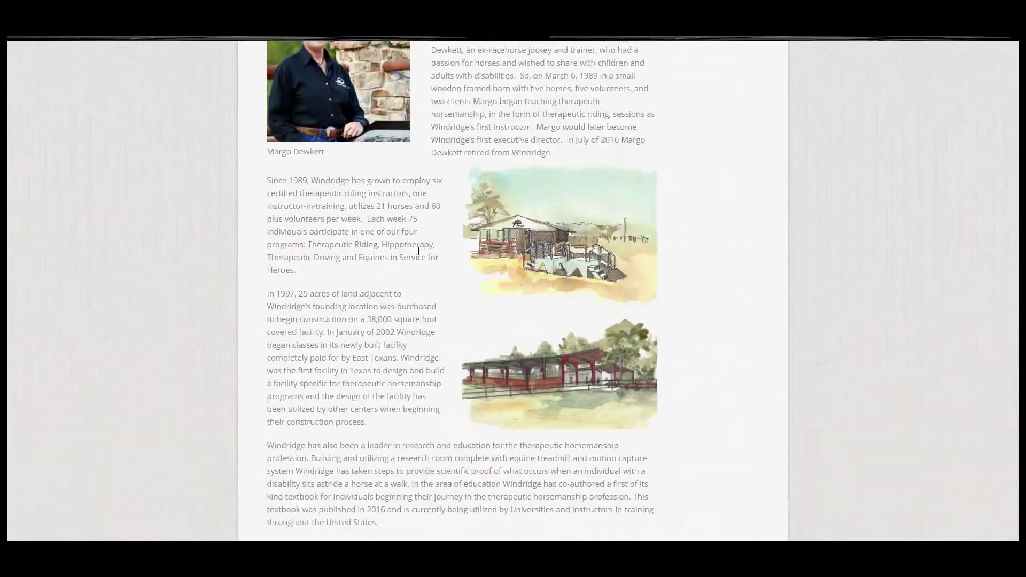
scroll(419, 251, down, 6)
scroll(417, 265, up, 15)
scroll(421, 267, down, 2)
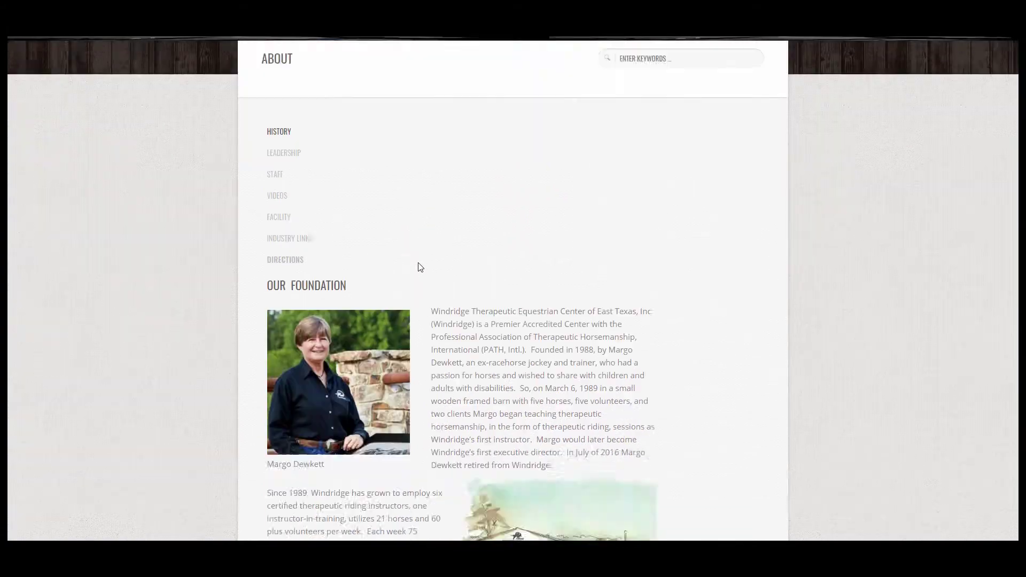
scroll(421, 267, down, 12)
scroll(419, 265, up, 9)
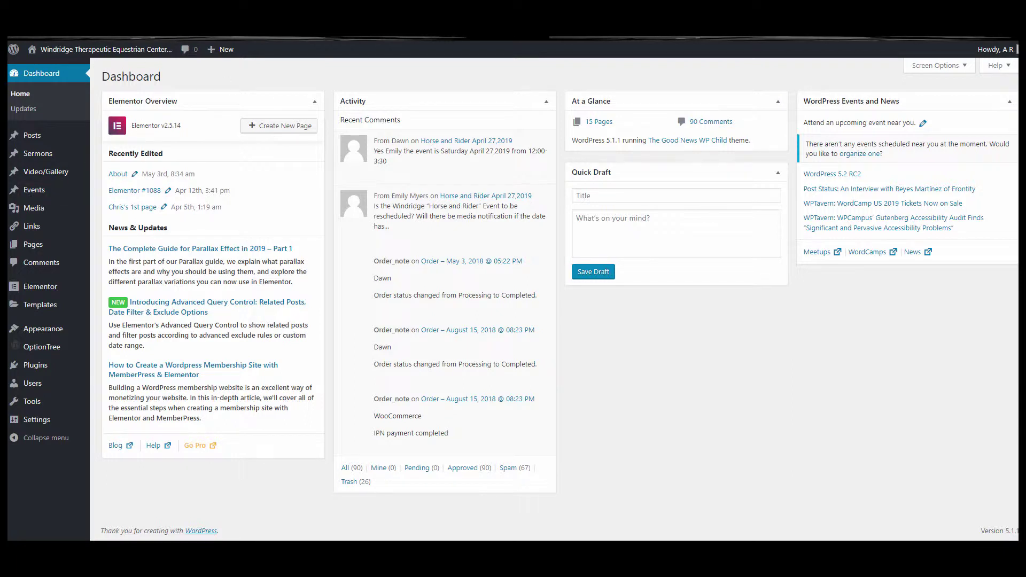
Step: Deactivate the Classic Editor plugin in the site's installed plugins
mouse_move(80, 246)
drag(573, 140, 627, 143)
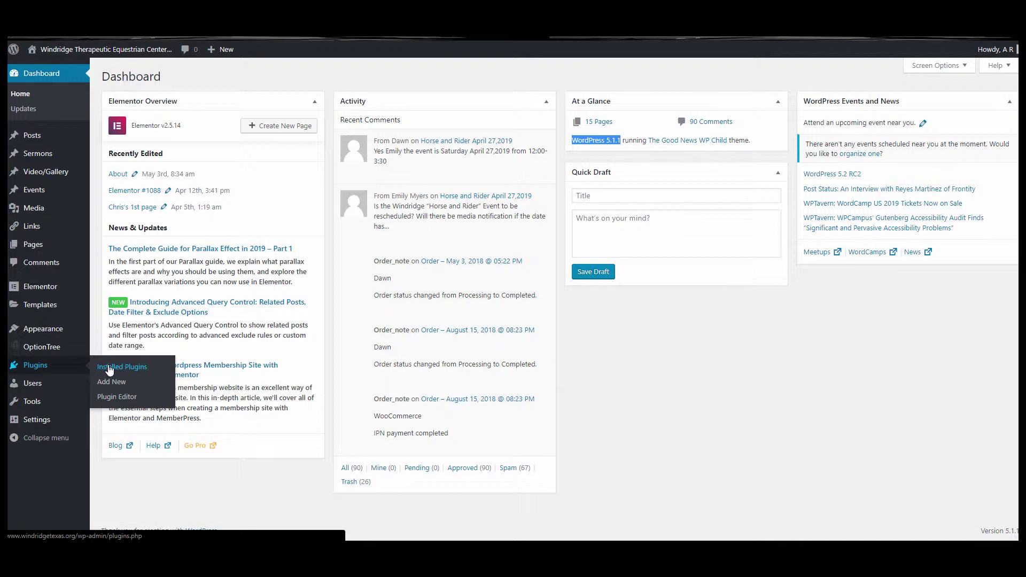
click(102, 367)
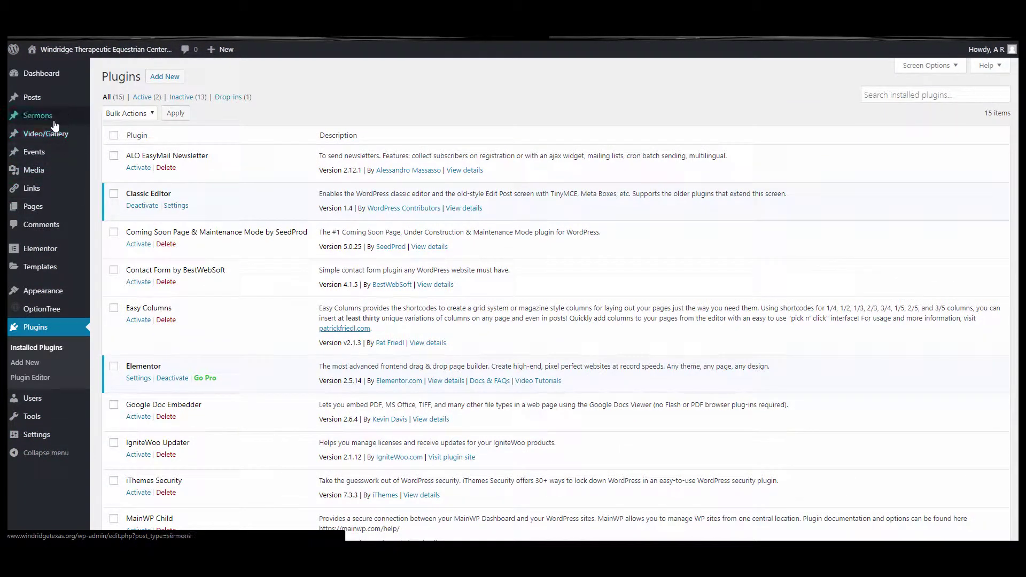
mouse_move(61, 208)
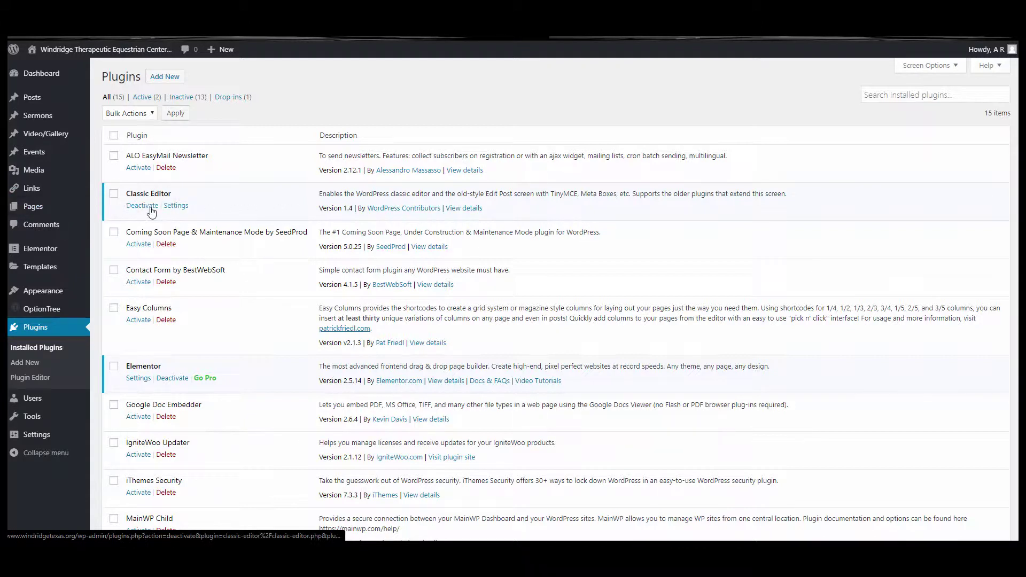
click(140, 206)
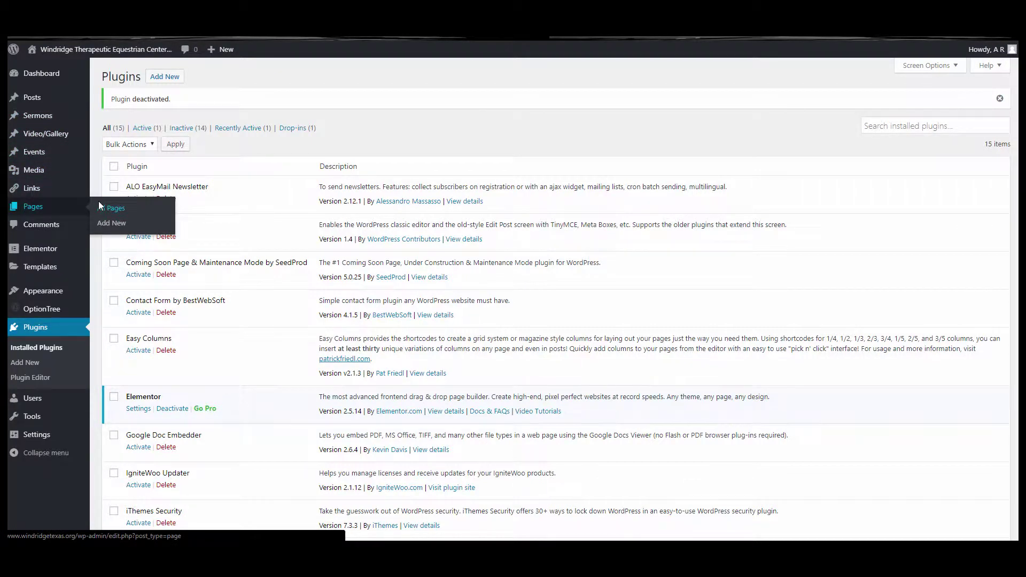
Step: Open the About page in Elementor from the pages list, and exit back to its dashboard editor
click(100, 204)
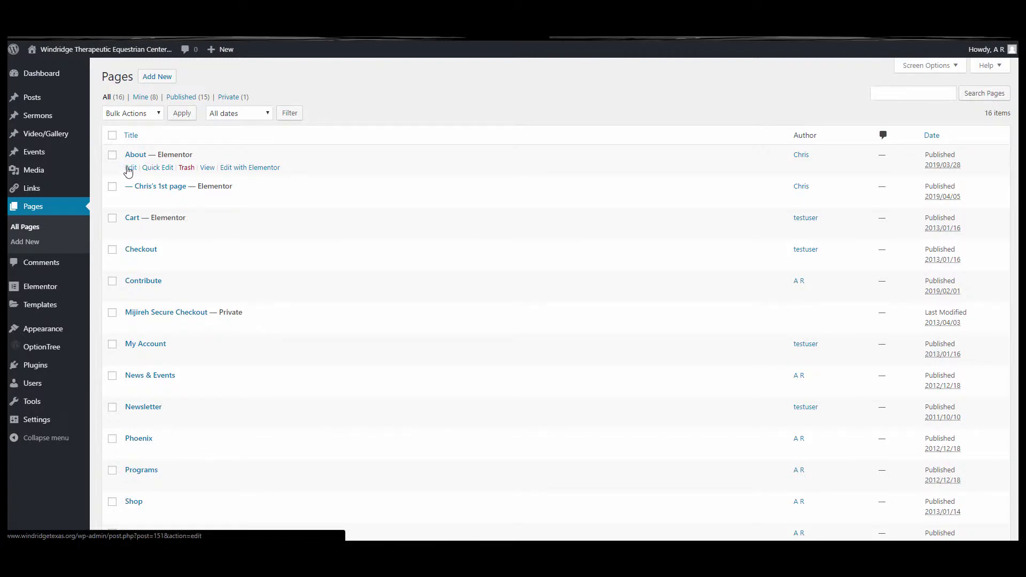
click(130, 168)
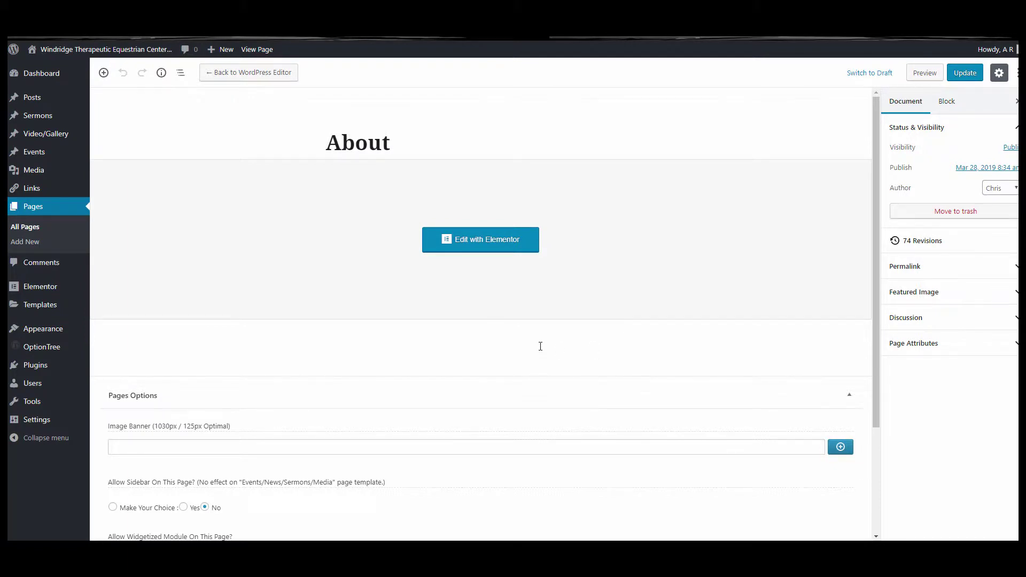
click(487, 252)
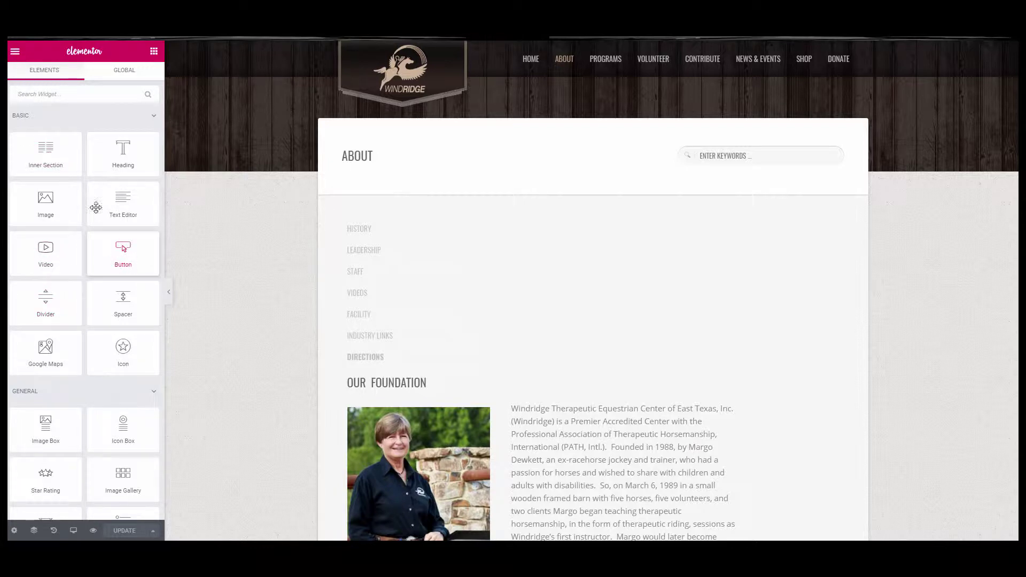
click(15, 51)
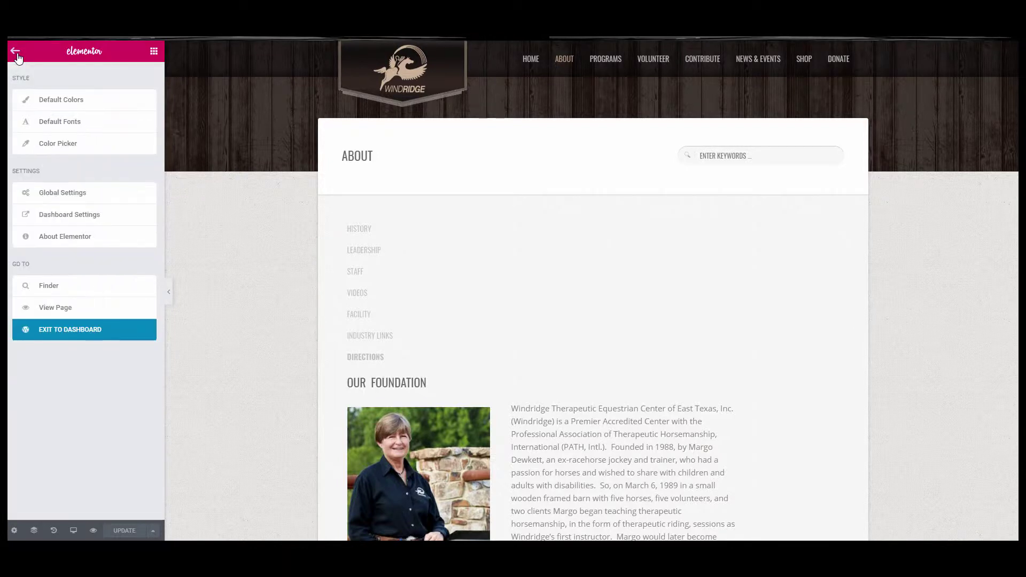
click(77, 328)
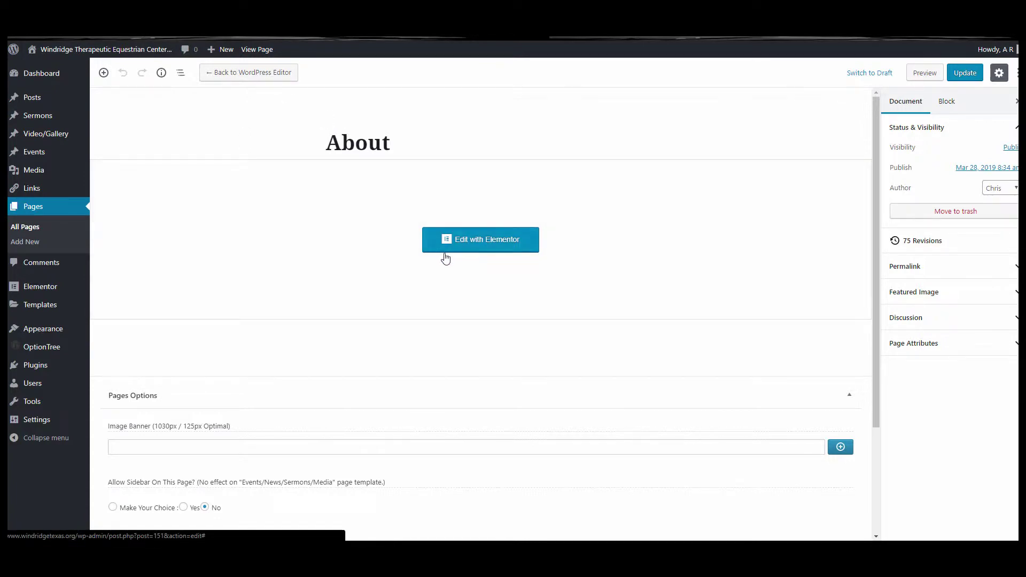
Step: Switch the About page to the WordPress block editor, and return it to Elementor before exiting to the dashboard
click(245, 75)
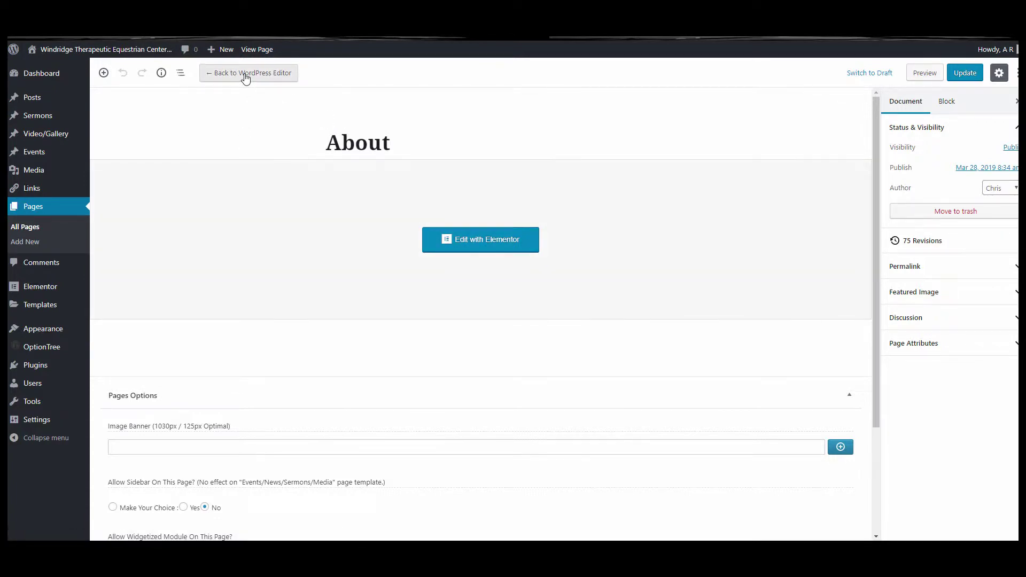
click(544, 332)
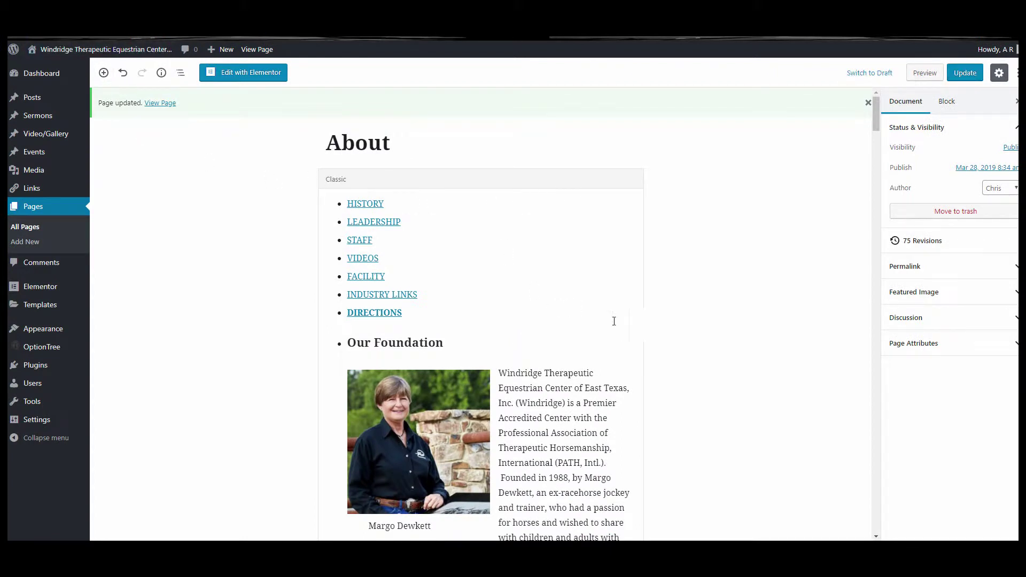
click(238, 77)
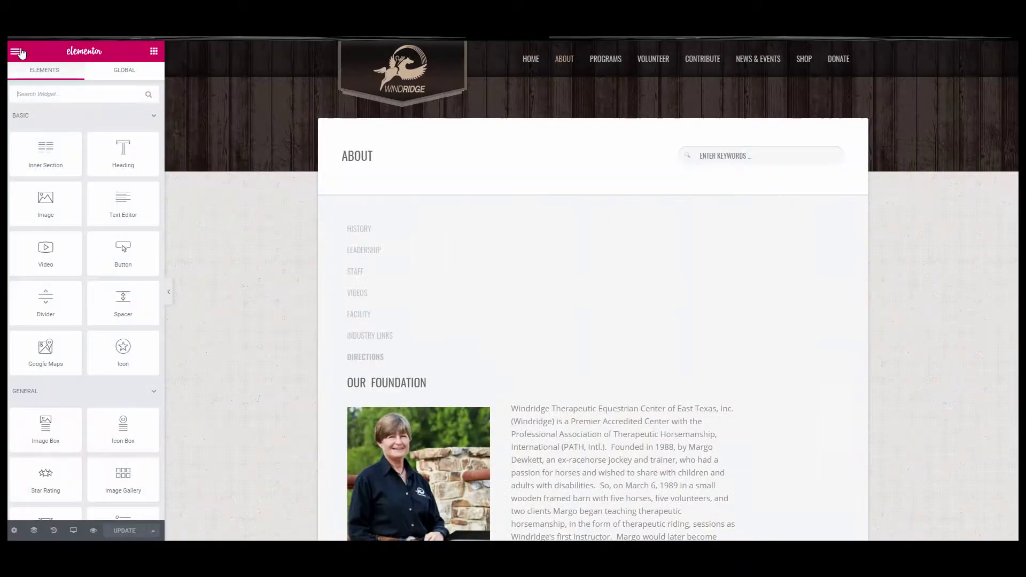
click(16, 52)
click(106, 328)
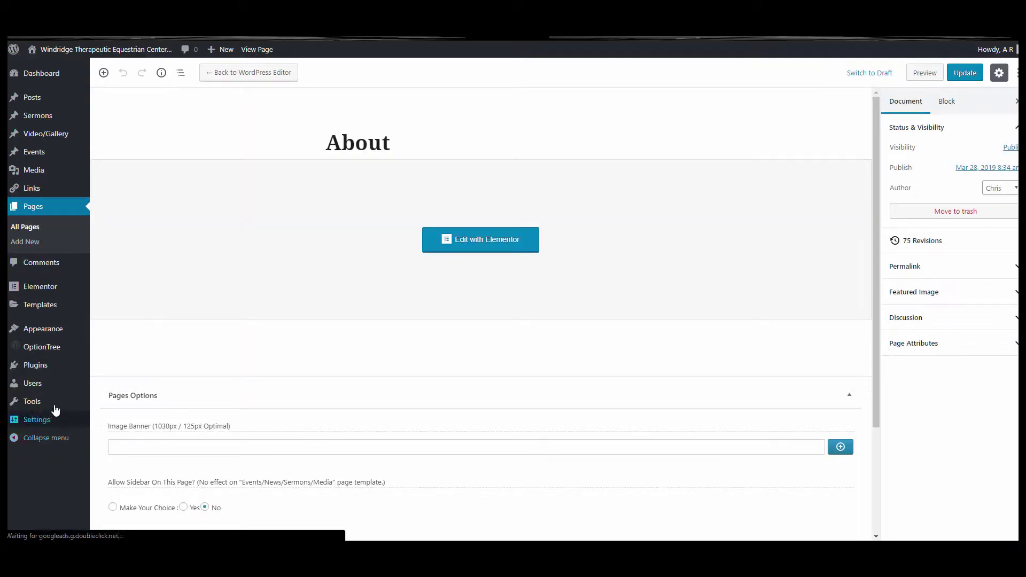
Step: Reactivate the Classic Editor plugin in the installed plugins list
mouse_move(59, 366)
click(126, 368)
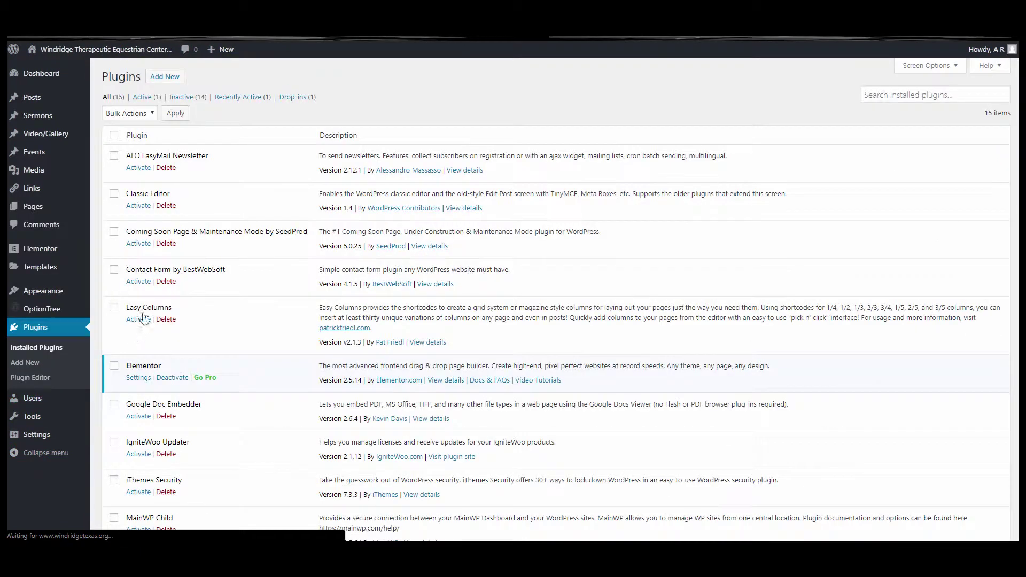
click(138, 206)
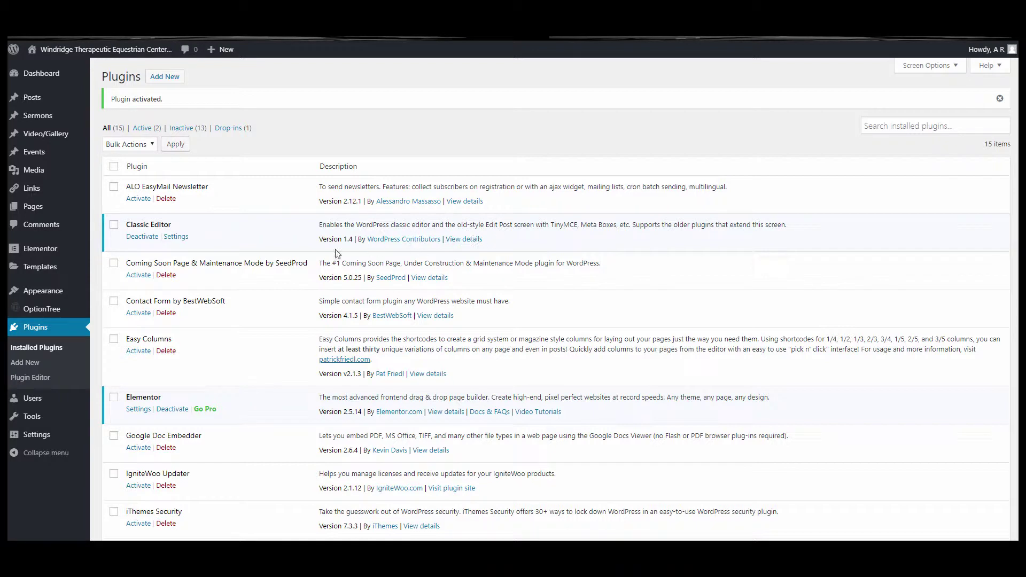
Step: Open the About page for editing, switch it to the WordPress editor and show its HTML source
mouse_move(52, 215)
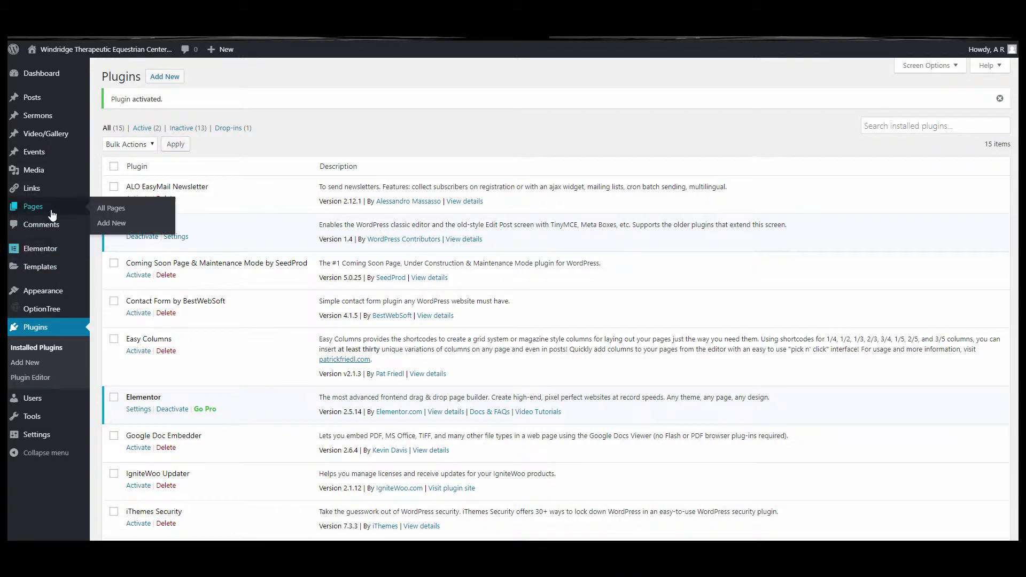
click(114, 208)
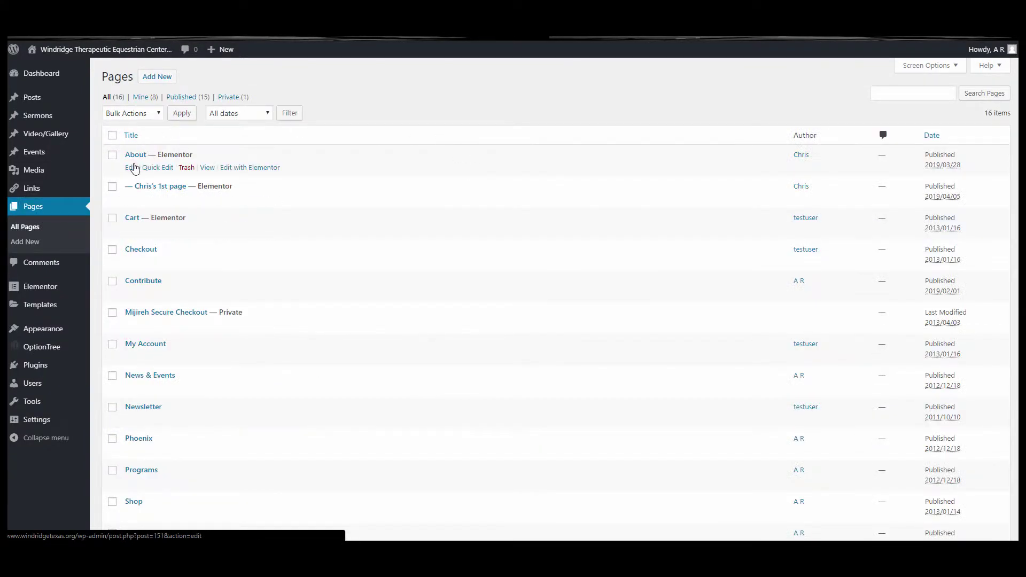
click(131, 165)
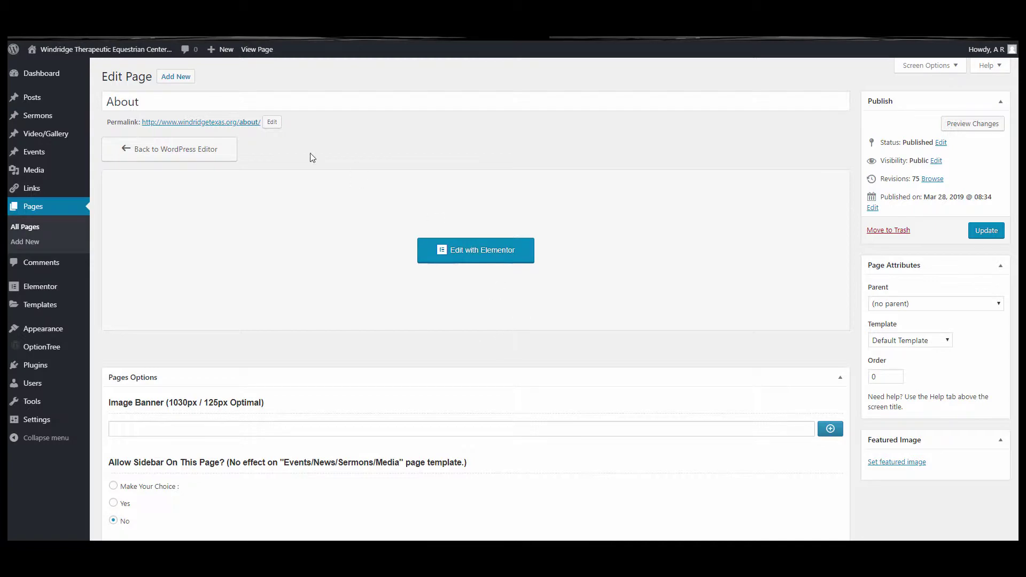
click(230, 151)
click(567, 342)
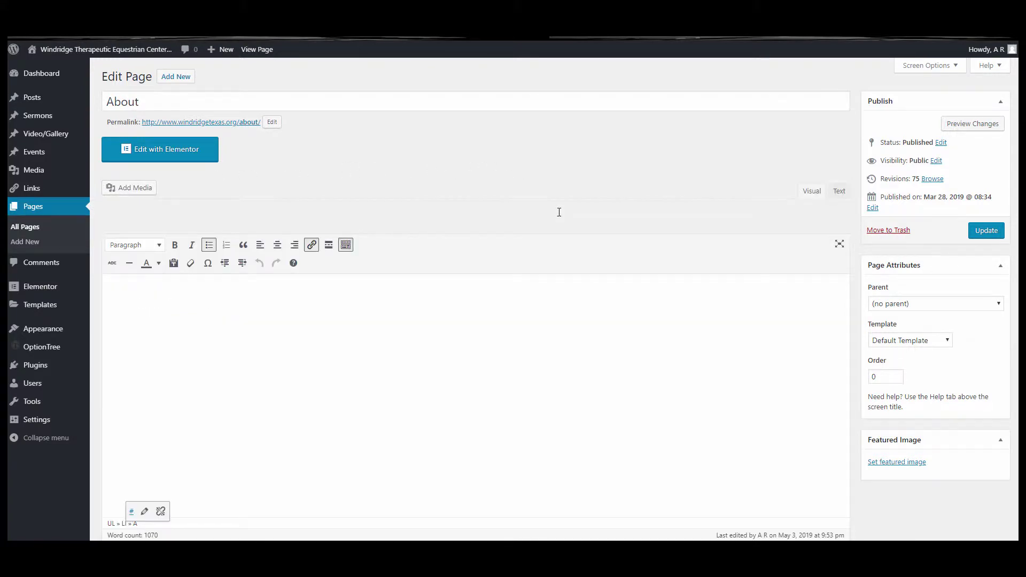
click(837, 199)
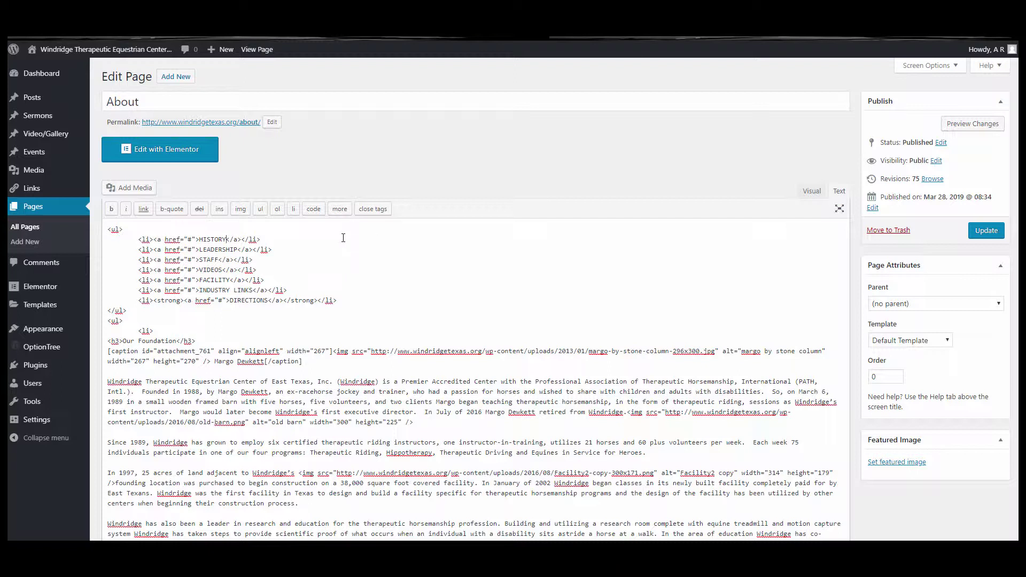
Step: Open the Programs page for editing and examine its HTML source, highlighting the opening "three columns" div
click(34, 227)
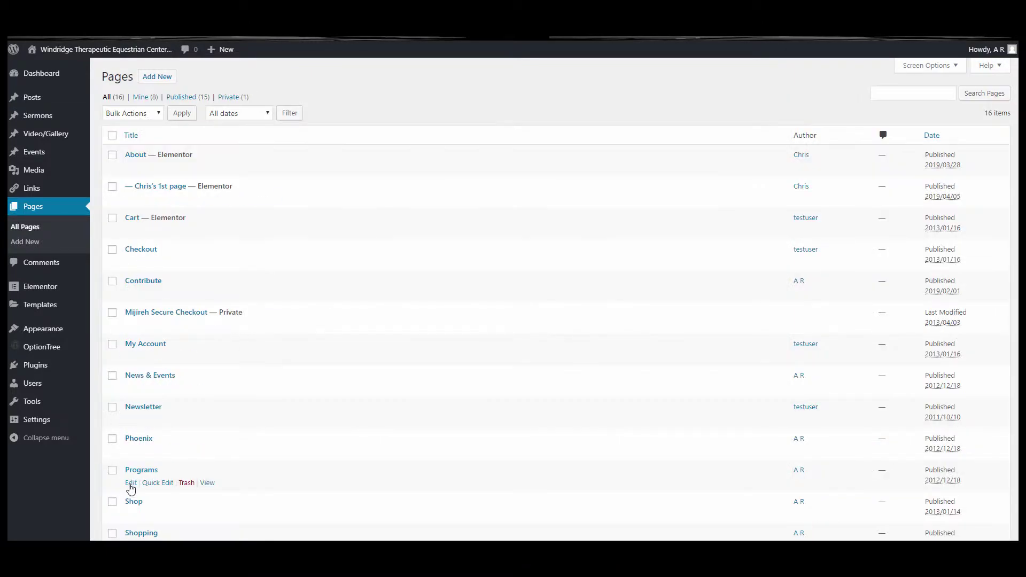
click(131, 486)
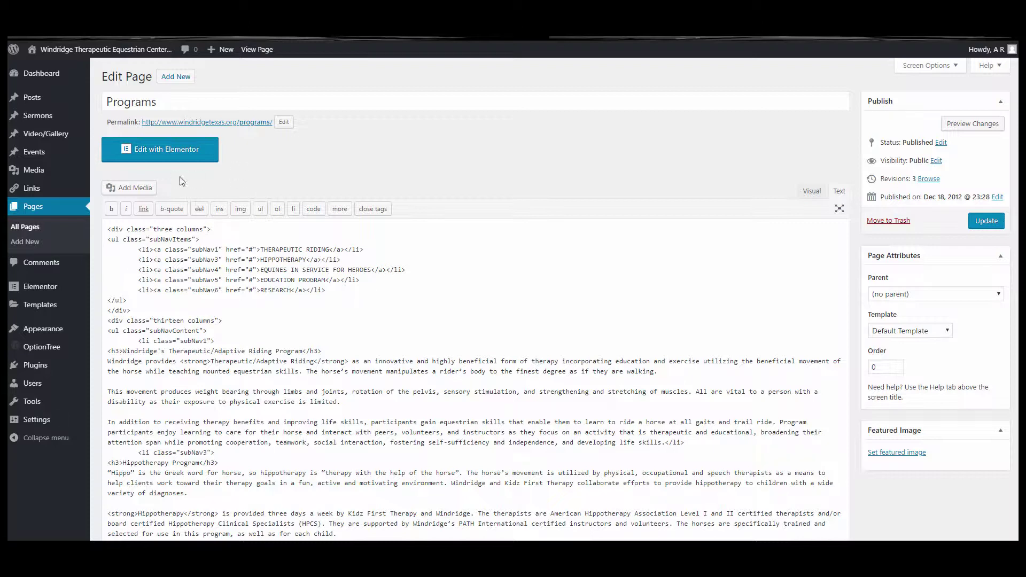
click(813, 191)
click(839, 191)
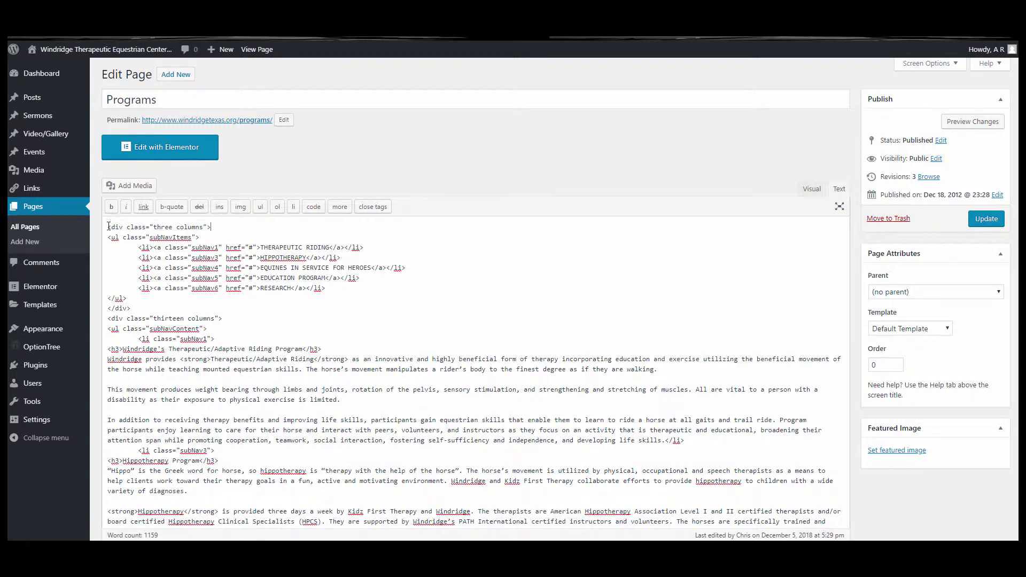
drag(108, 226, 211, 226)
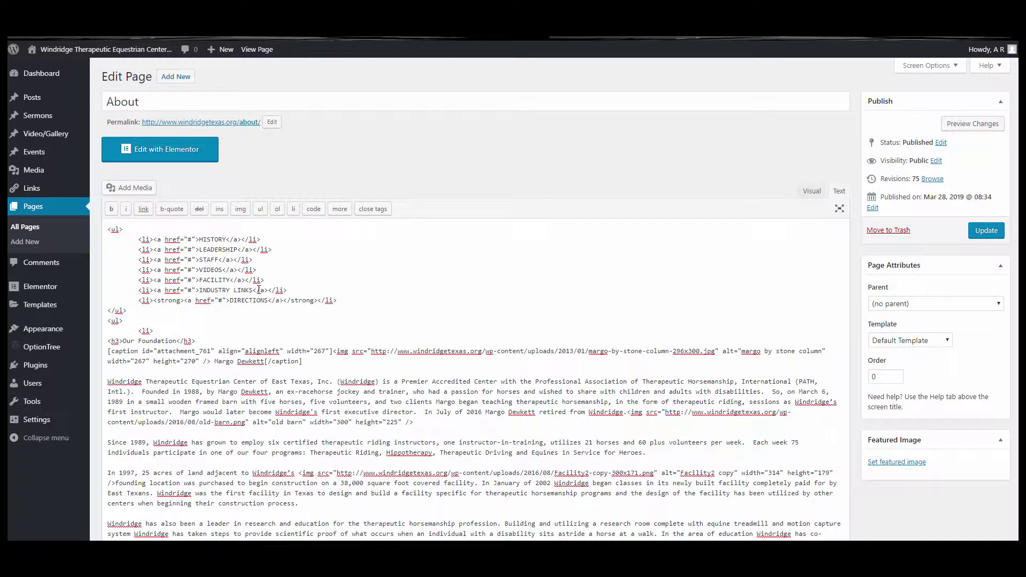
Step: Return to the list of all pages and reopen the About page for editing
click(20, 227)
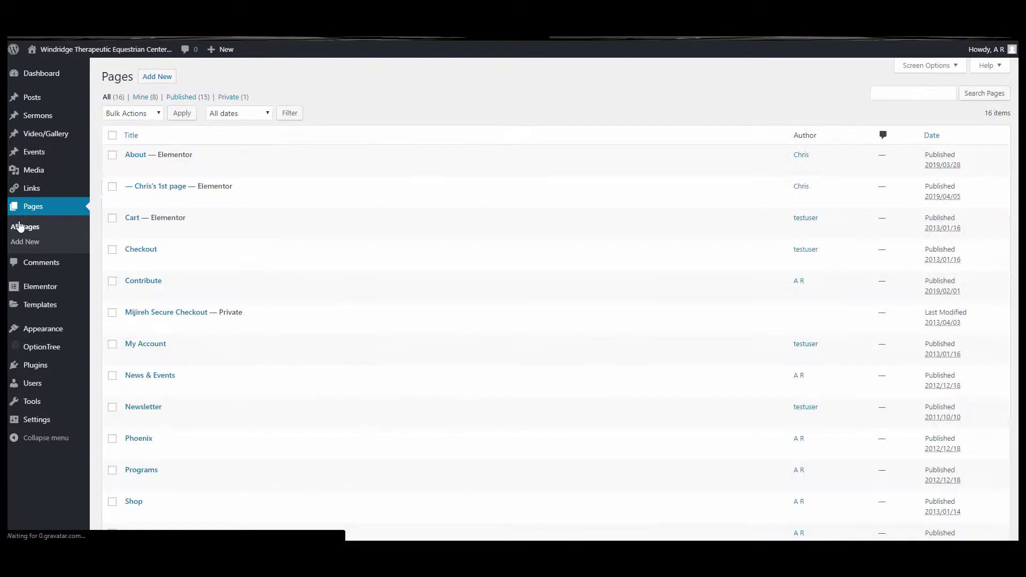
mouse_move(159, 173)
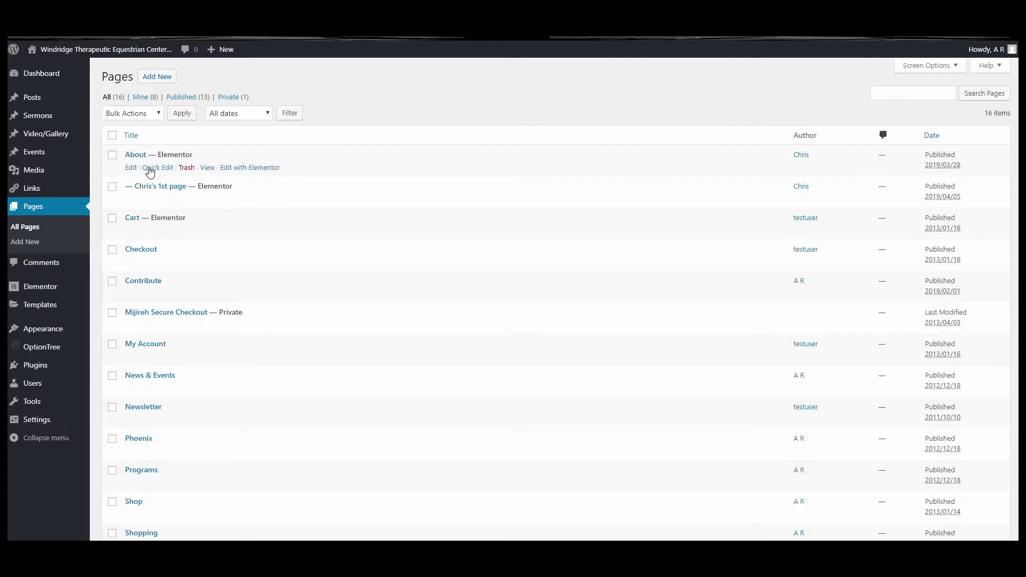
click(131, 168)
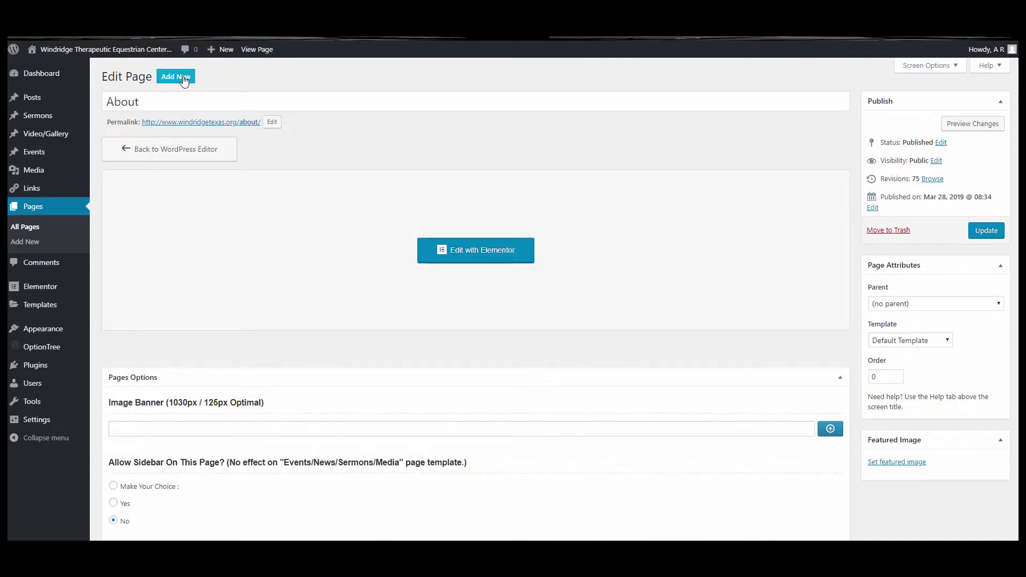
Step: Add a new page titled "About"
click(183, 78)
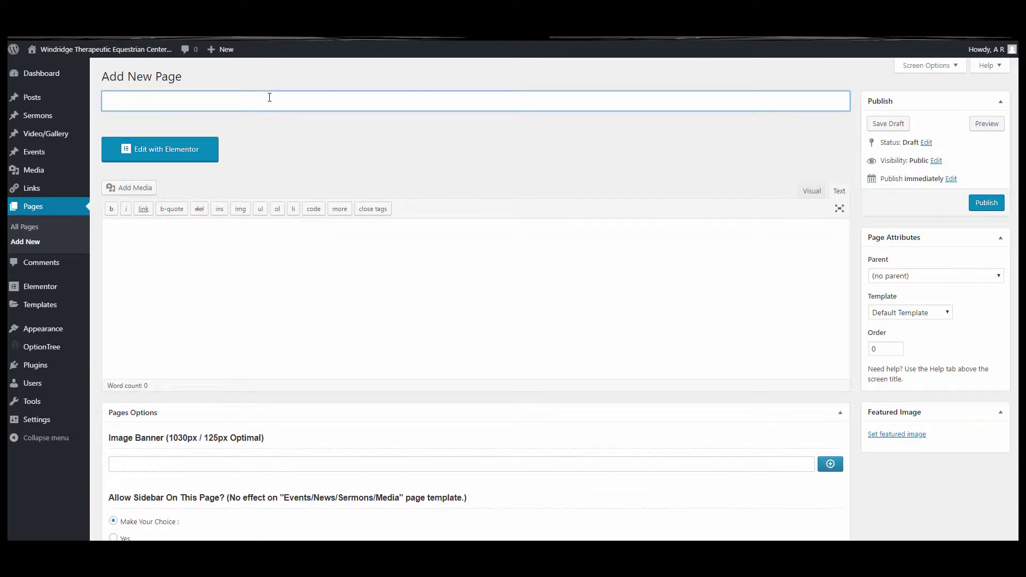
text(About)
click(274, 133)
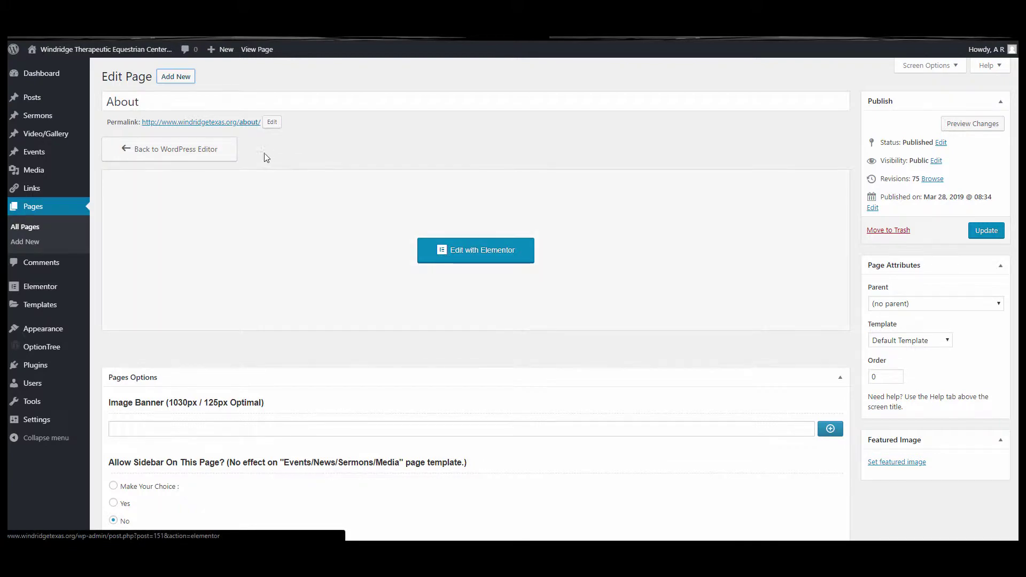
Step: Switch the existing About page to the default WordPress editor and copy its entire HTML source
click(214, 151)
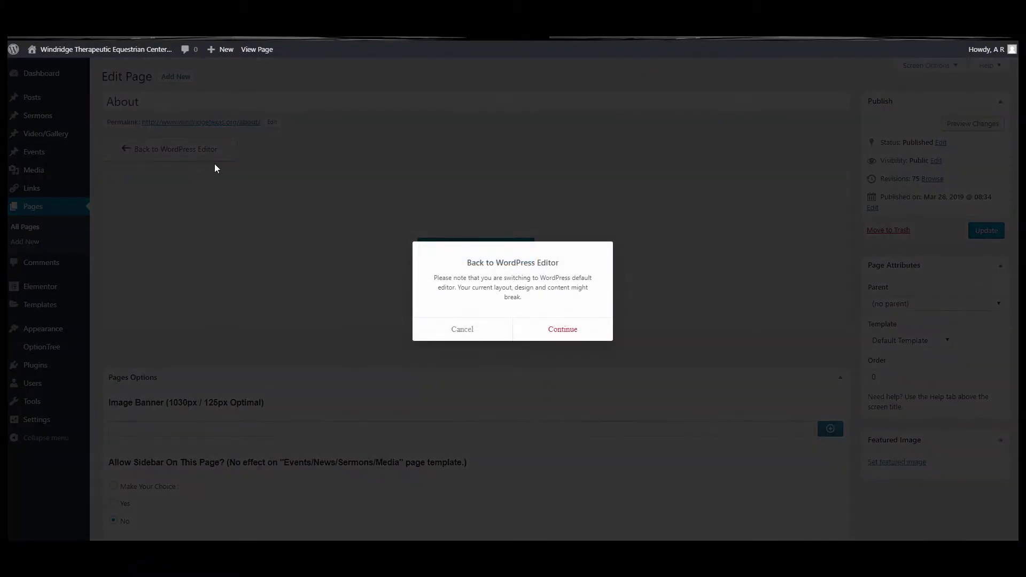
click(567, 329)
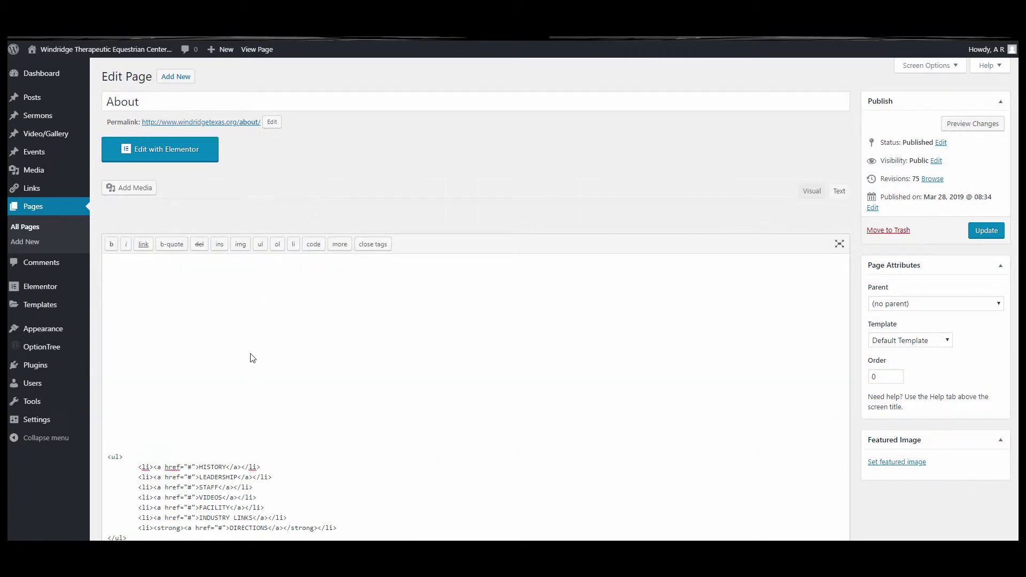
key(ctrl+a)
click(302, 352)
key(ctrl+a)
click(302, 348)
scroll(259, 407, down, 5)
key(ctrl+a)
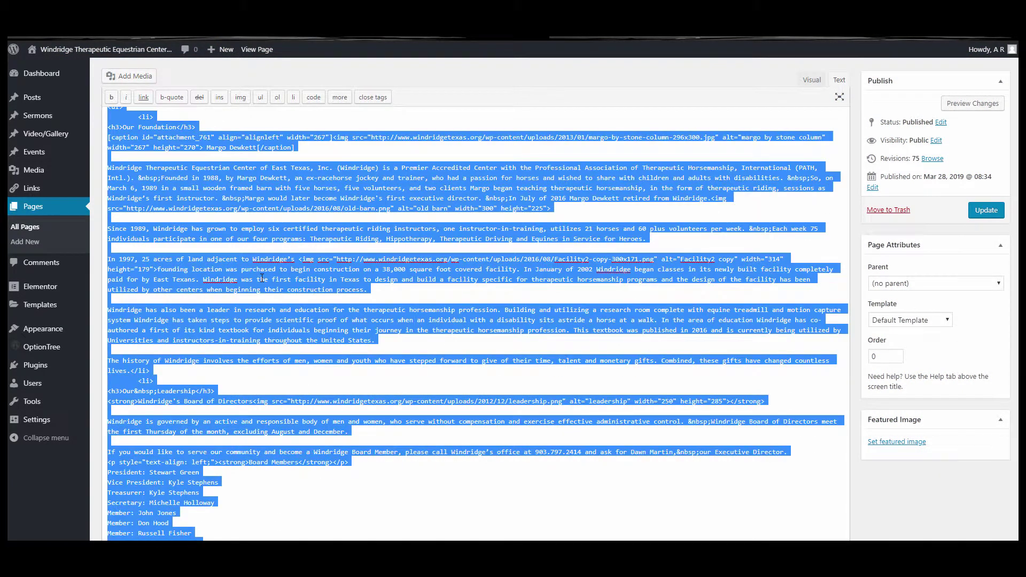
scroll(359, 245, up, 5)
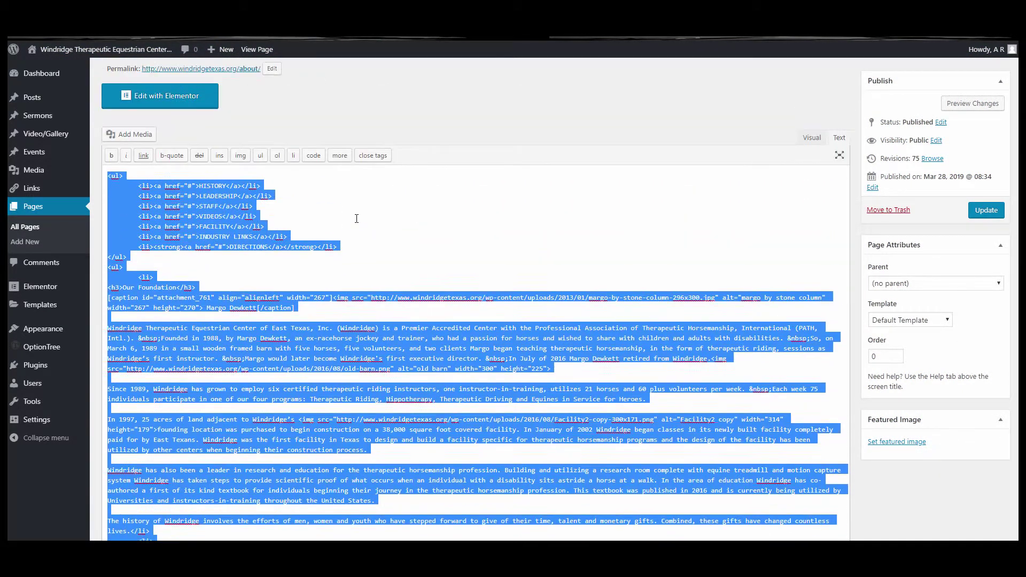
click(396, 273)
scroll(396, 273, down, 1)
right_click(393, 212)
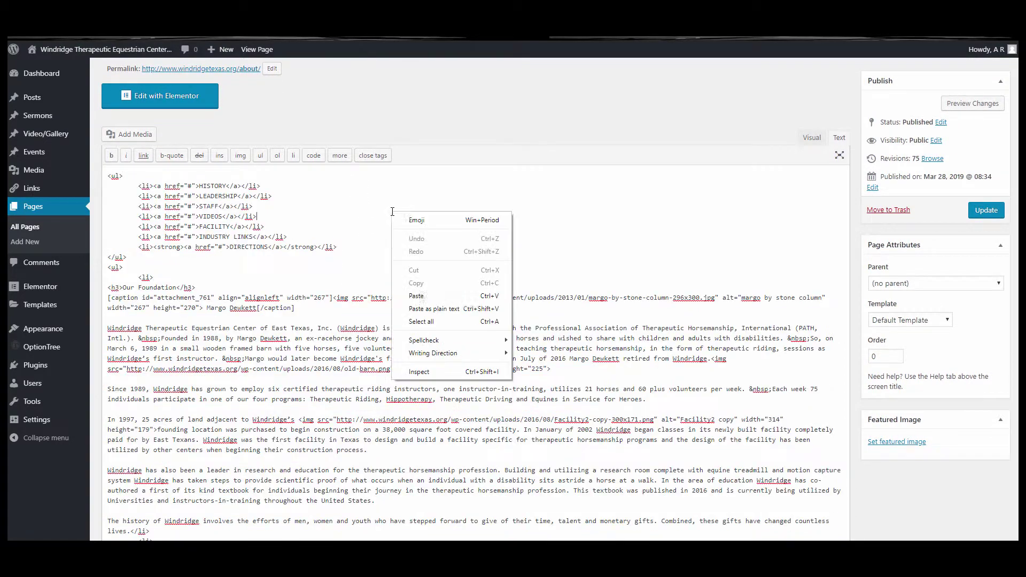
click(422, 322)
right_click(219, 208)
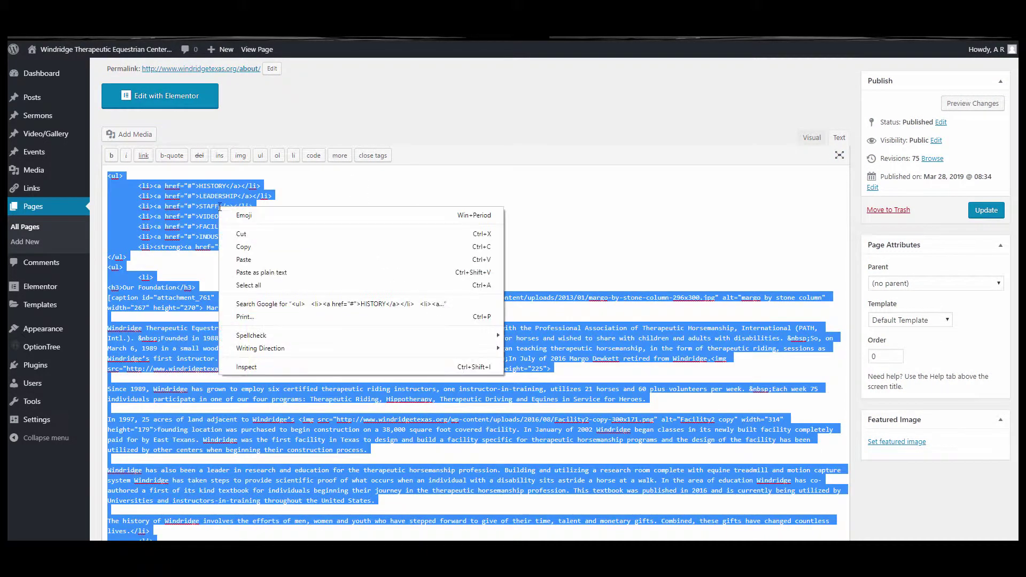
click(314, 248)
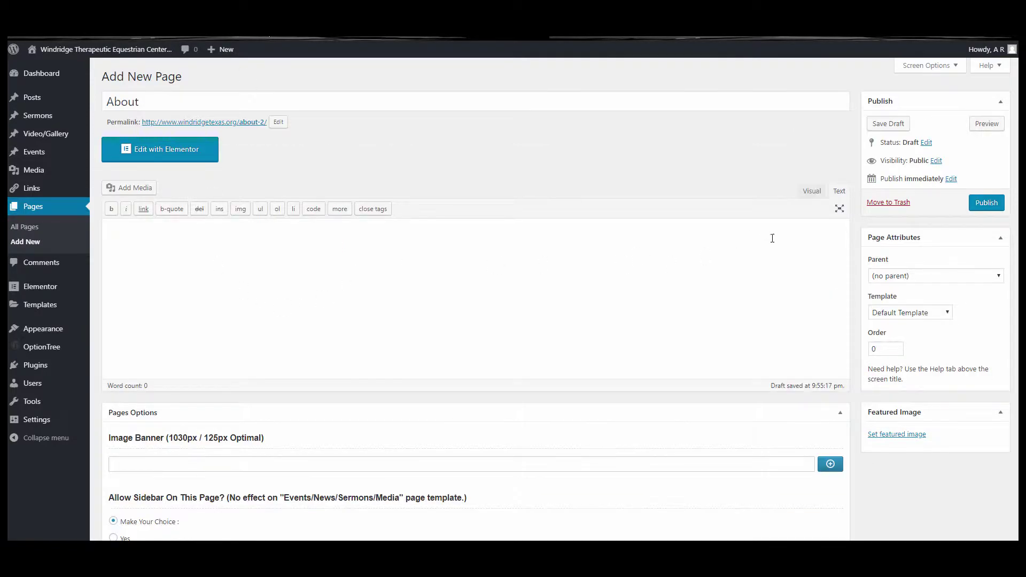
Step: Paste the copied HTML source into the text editor of the new About page
click(814, 192)
click(839, 192)
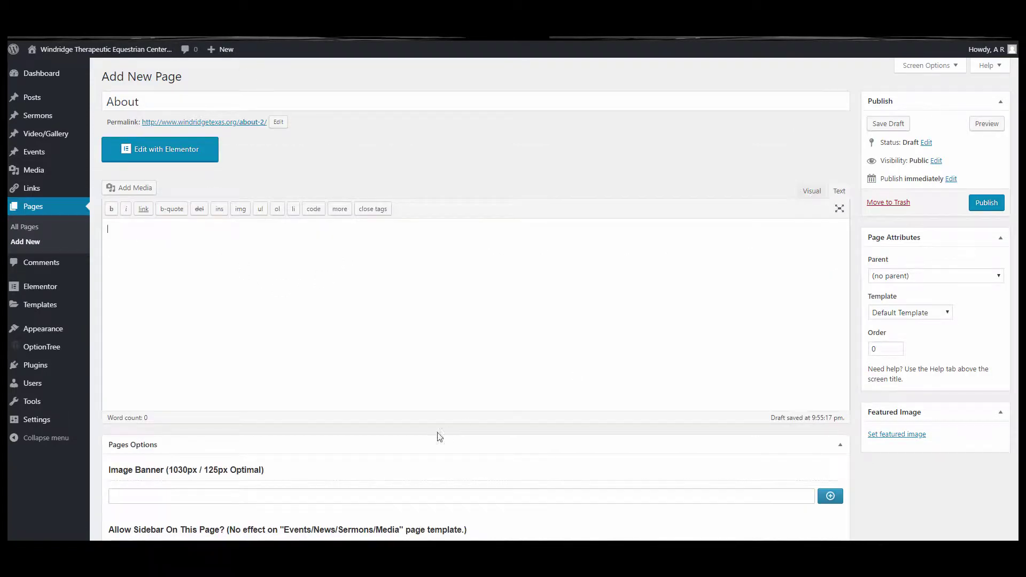
click(415, 291)
key(ctrl+v)
scroll(291, 276, up, 5)
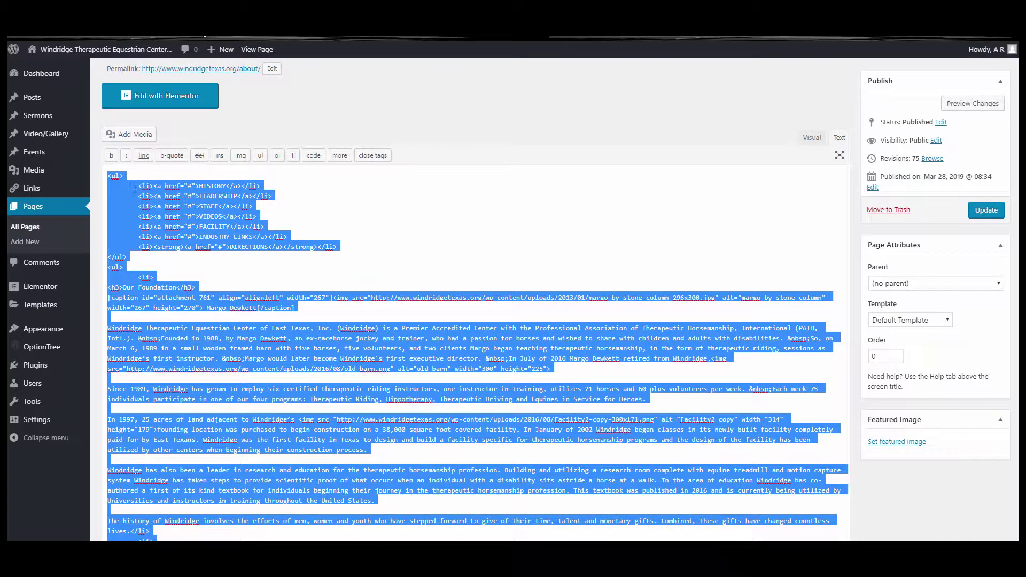
Step: Leave the original About page's editor without saving and reopen that page from the list of all pages
mouse_move(107, 49)
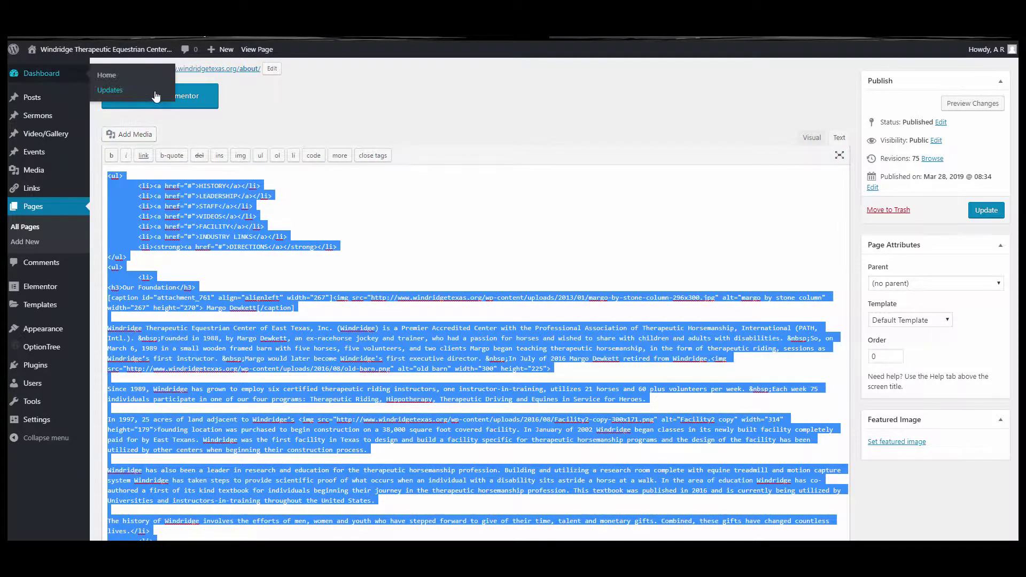
click(155, 91)
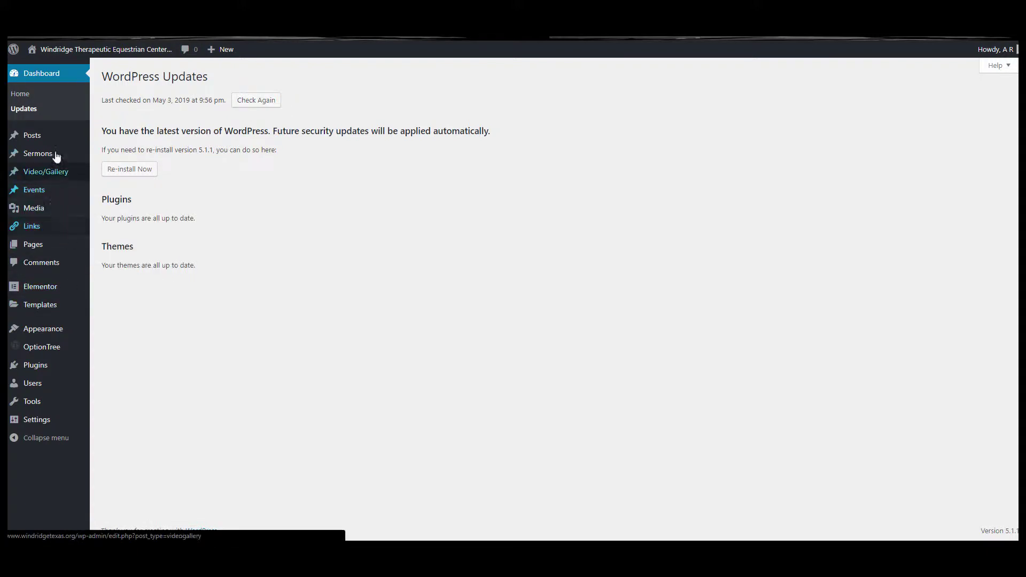
mouse_move(64, 244)
click(116, 249)
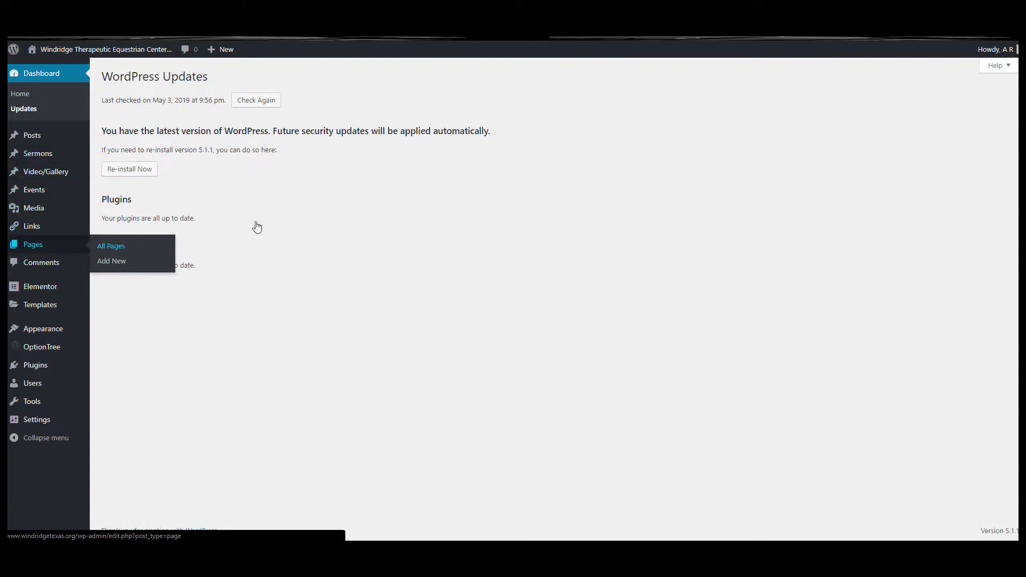
click(130, 169)
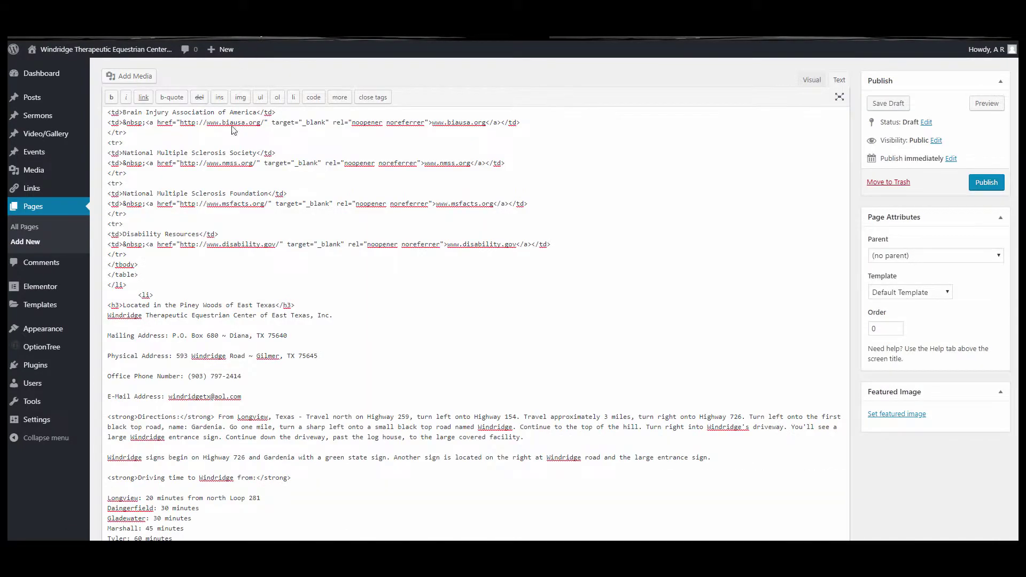
Step: Examine the HTML source pasted into the new About page, from the navigation list through the staff, links and directions sections
scroll(233, 130, up, 20)
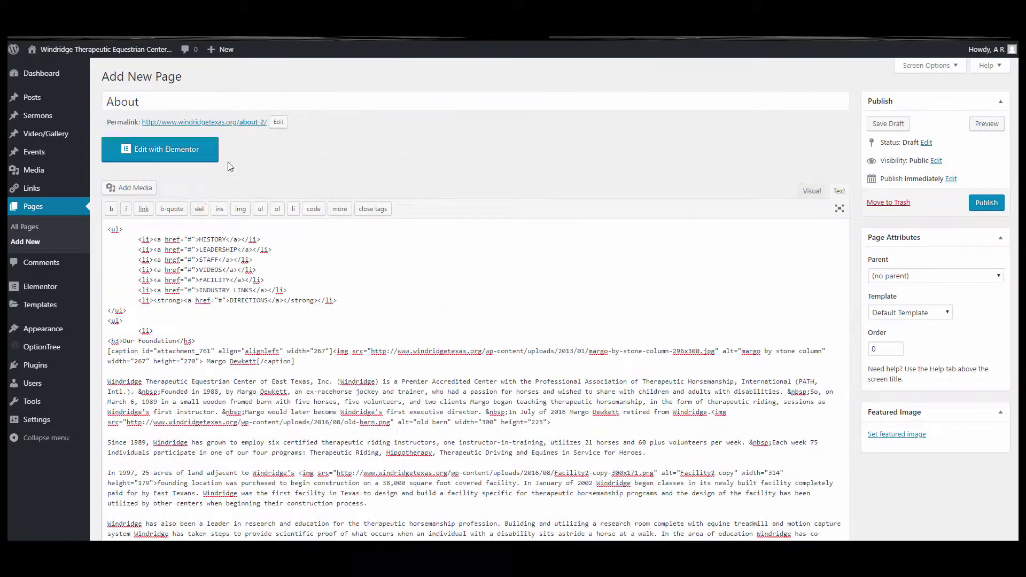
scroll(280, 275, down, 20)
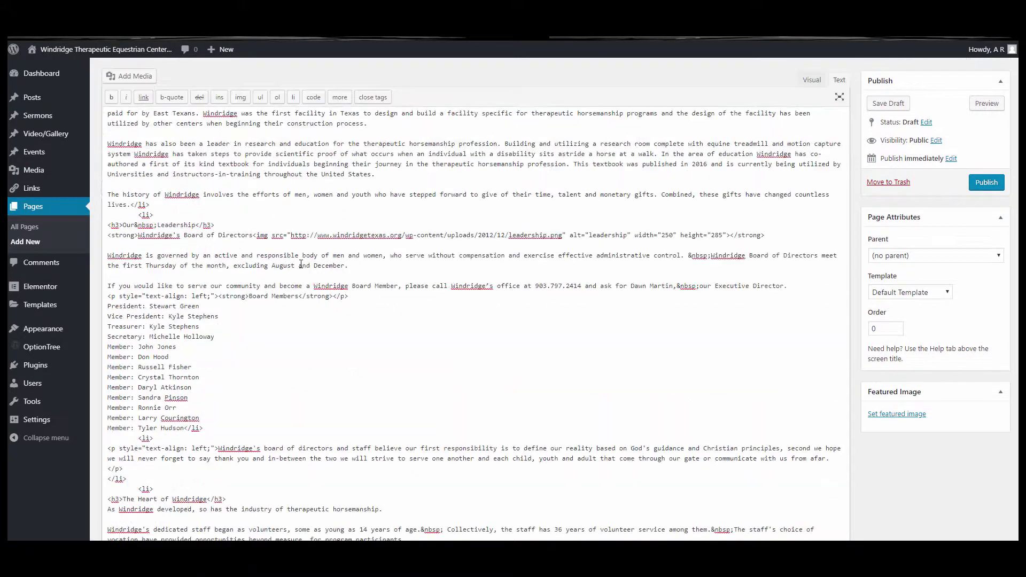
scroll(315, 255, up, 10)
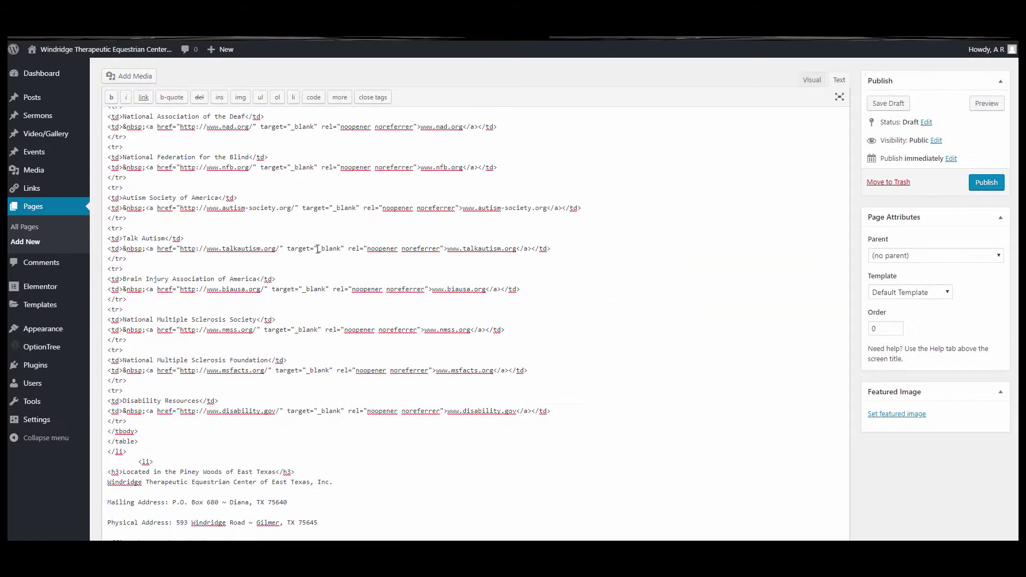
scroll(317, 249, down, 6)
scroll(317, 249, up, 13)
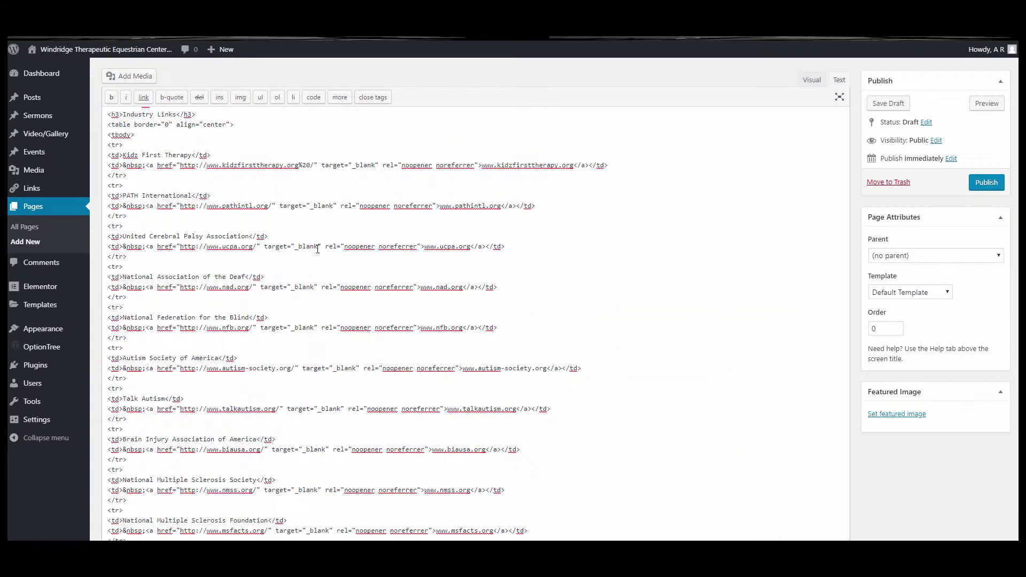
scroll(318, 249, up, 5)
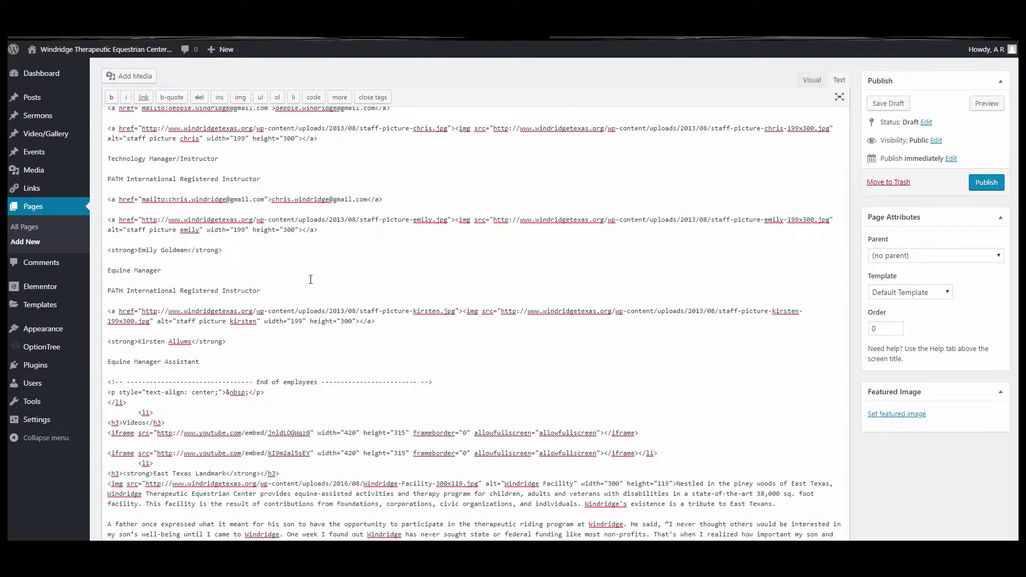
scroll(323, 264, up, 5)
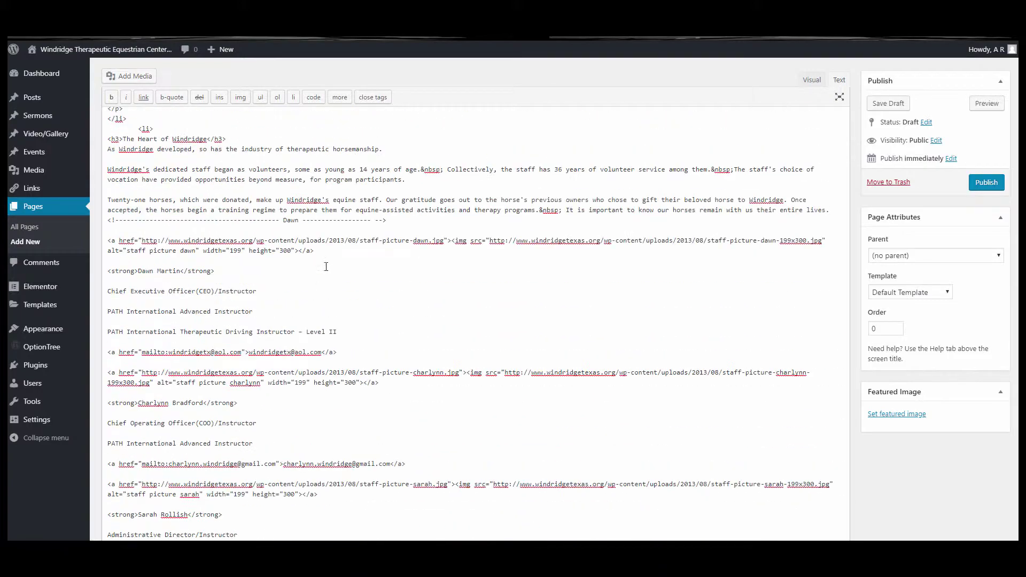
scroll(326, 266, up, 10)
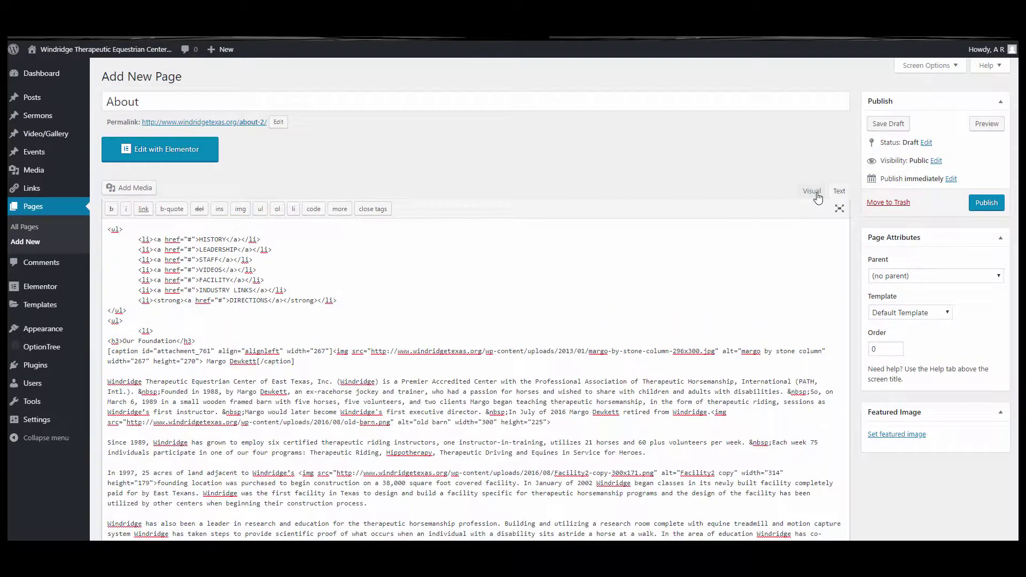
Step: Publish the new About page from the visual editor and open it on the live site
click(812, 191)
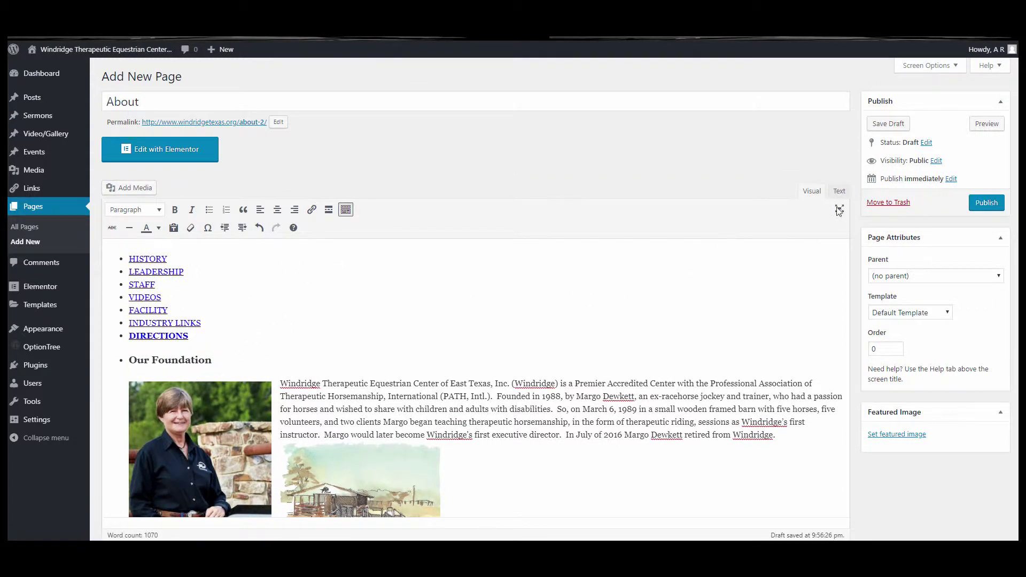
click(986, 203)
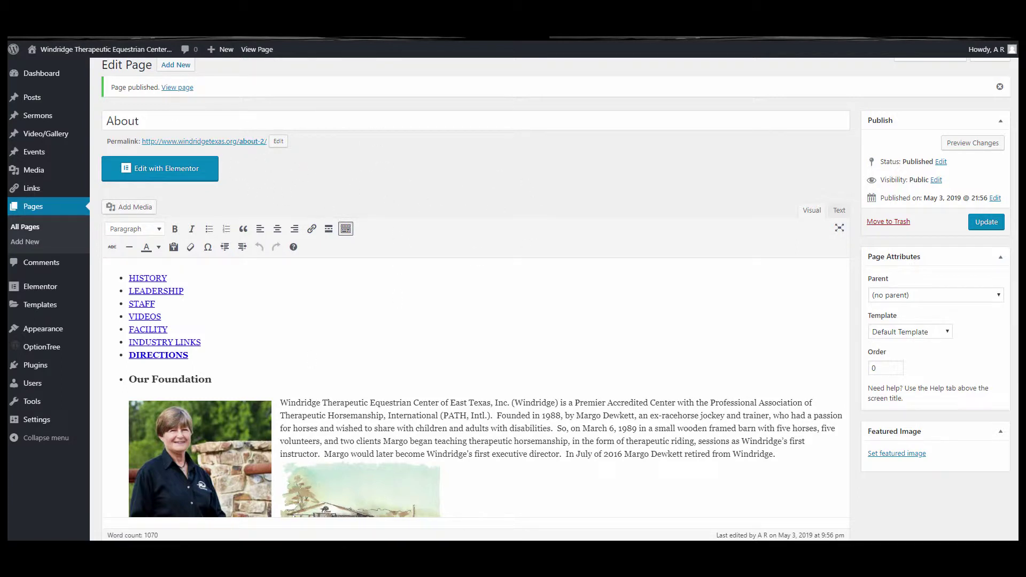
click(227, 141)
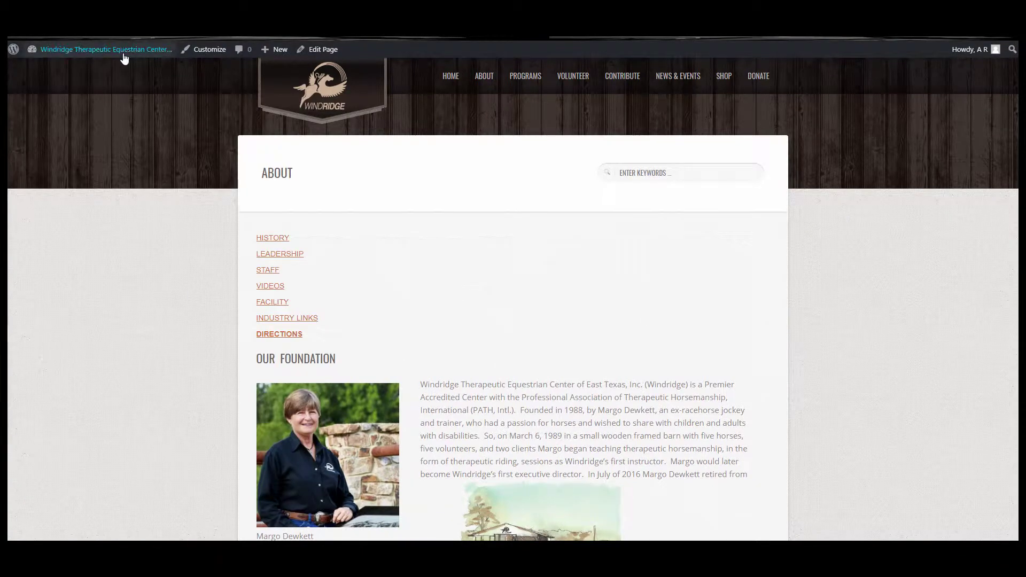
Step: Show the new About page's HTML source and copy the opening <div class="three columns"> tag from the Programs page
key(ctrl+Tab)
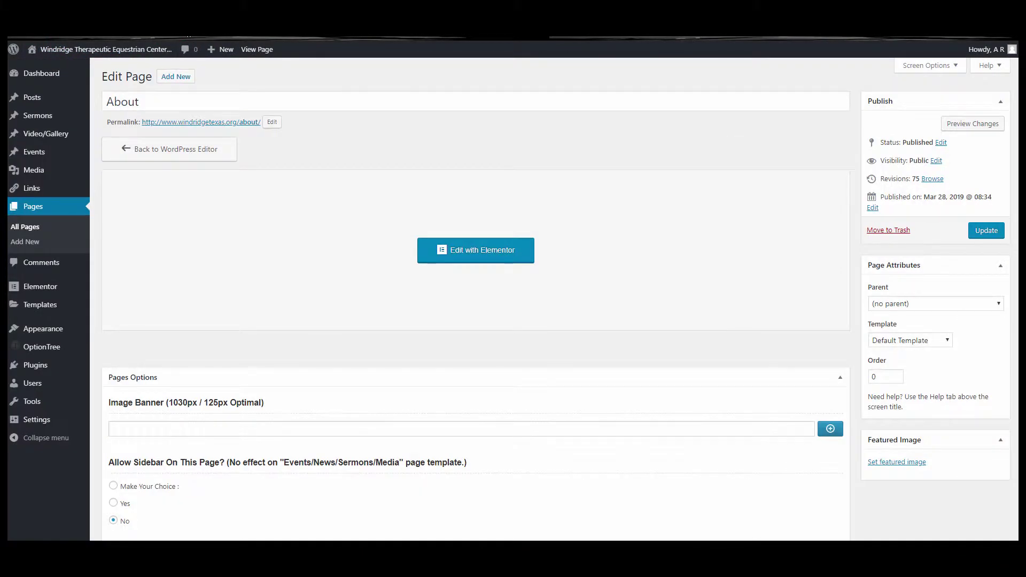
key(ctrl+shift+Tab)
key(ctrl+Tab)
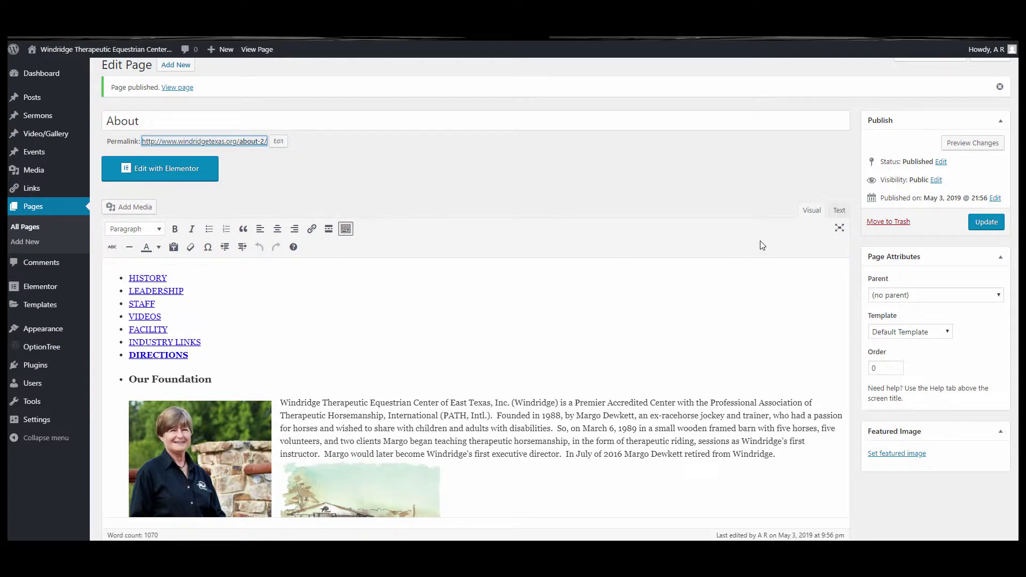
click(838, 210)
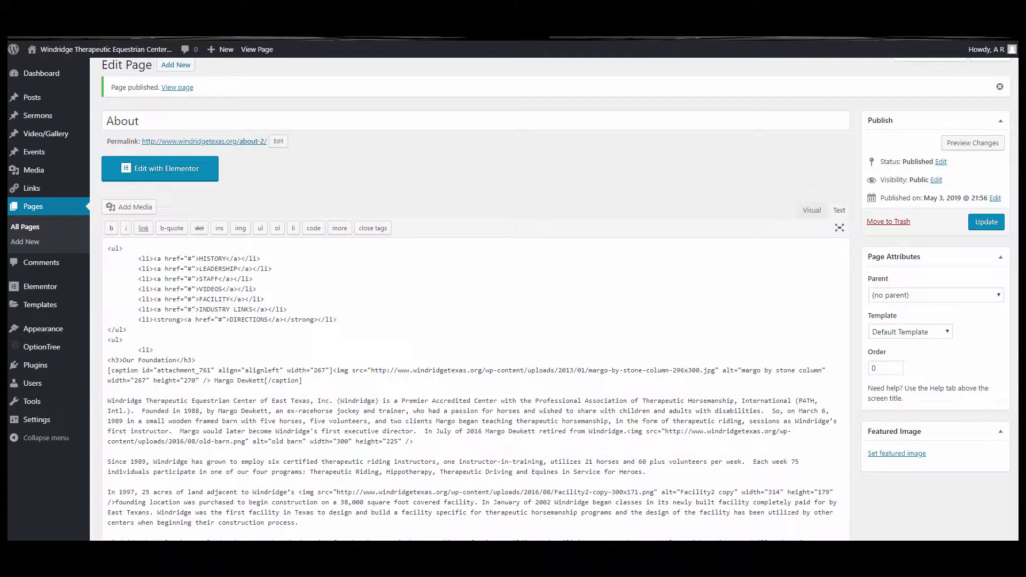
key(ctrl+Tab)
click(112, 227)
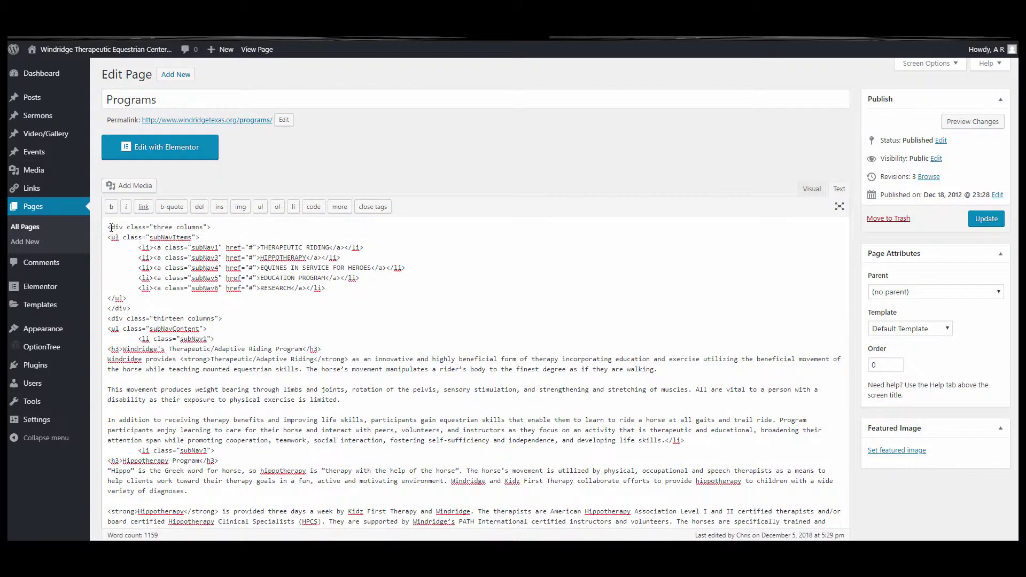
shift+click(212, 225)
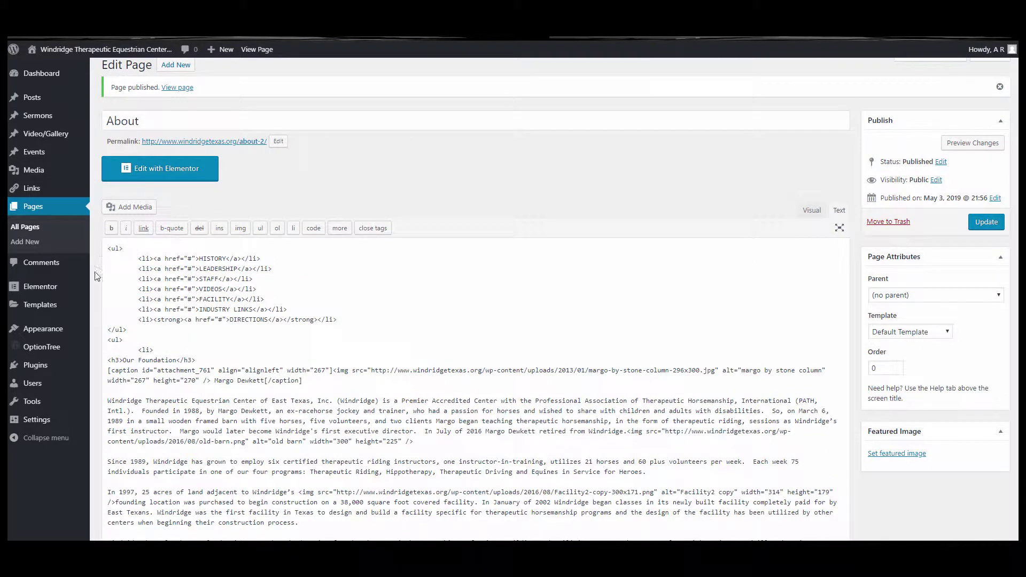
Step: Wrap the new About page's navigation list in <div class="three columns"> and a closing </div>
click(143, 245)
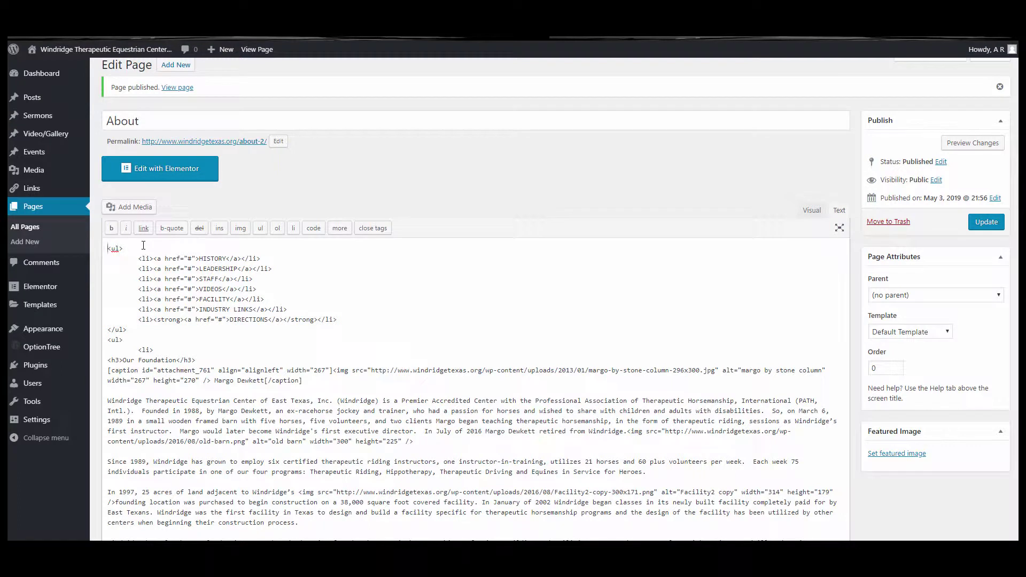
key(Return)
key(Up)
key(ctrl+v)
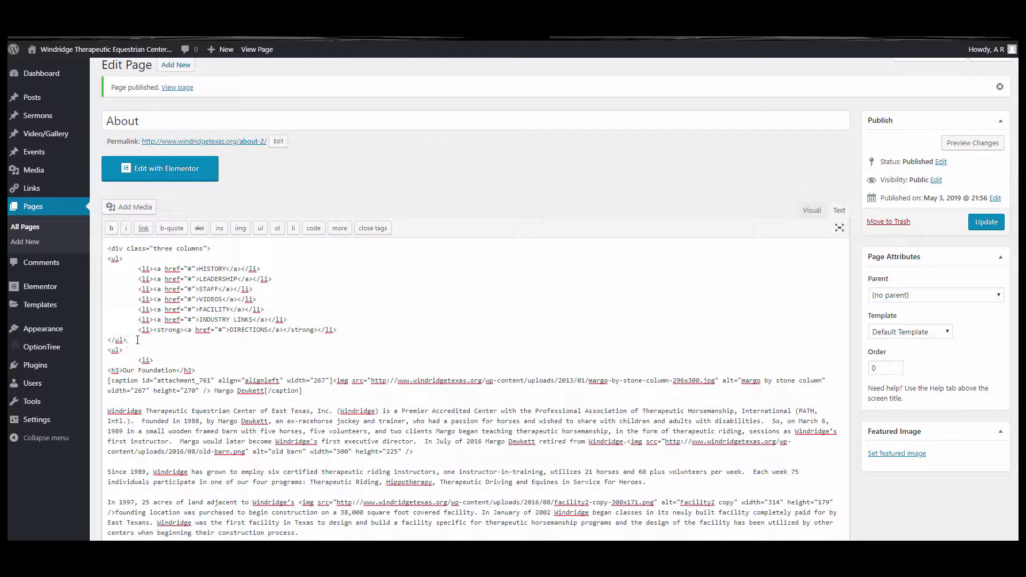
key(Return)
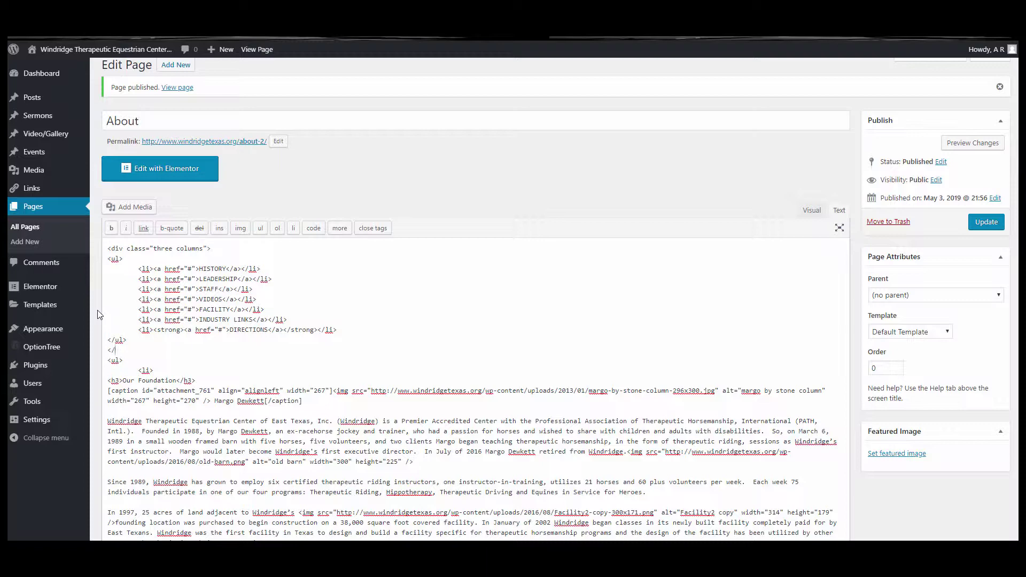
text(</div>)
Step: Update the new About page and reload its live version to check the column layout
click(981, 230)
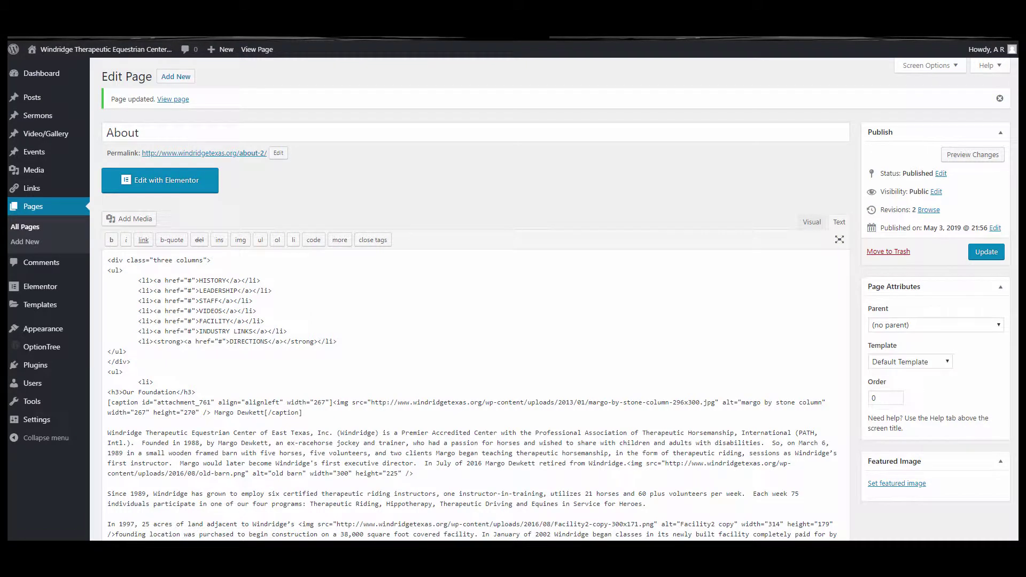
key(ctrl+Tab)
key(F5)
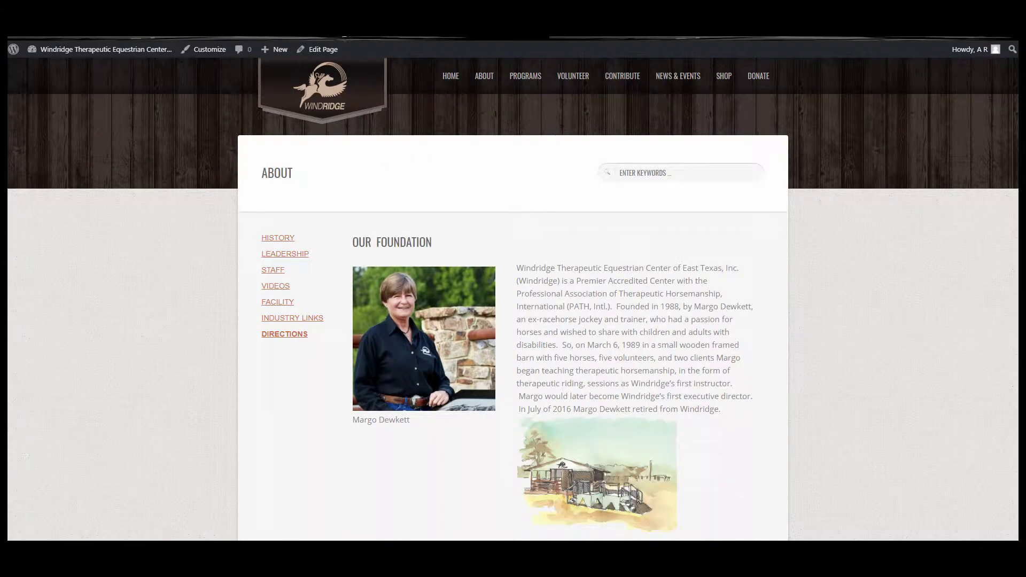
key(ctrl+Tab)
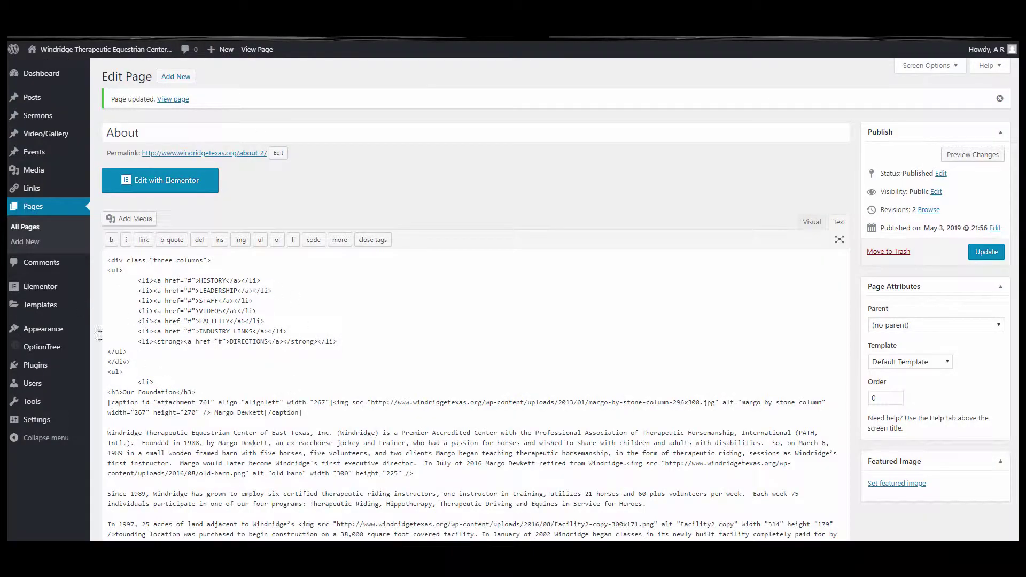
key(ctrl+Tab)
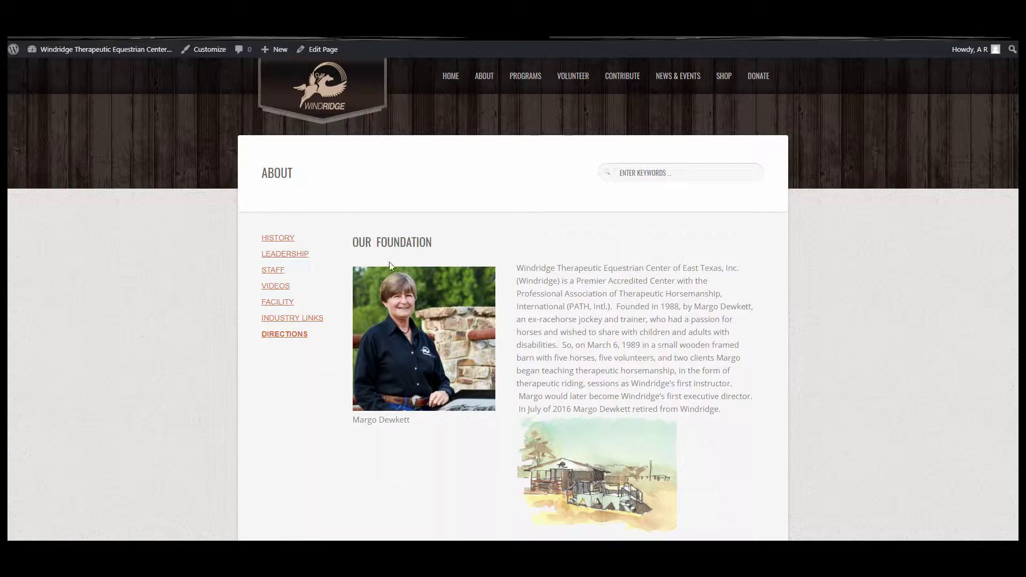
Step: Change the navigation list's div class from "three columns" to "two columns" in the new About page's HTML source
key(ctrl+shift+Tab)
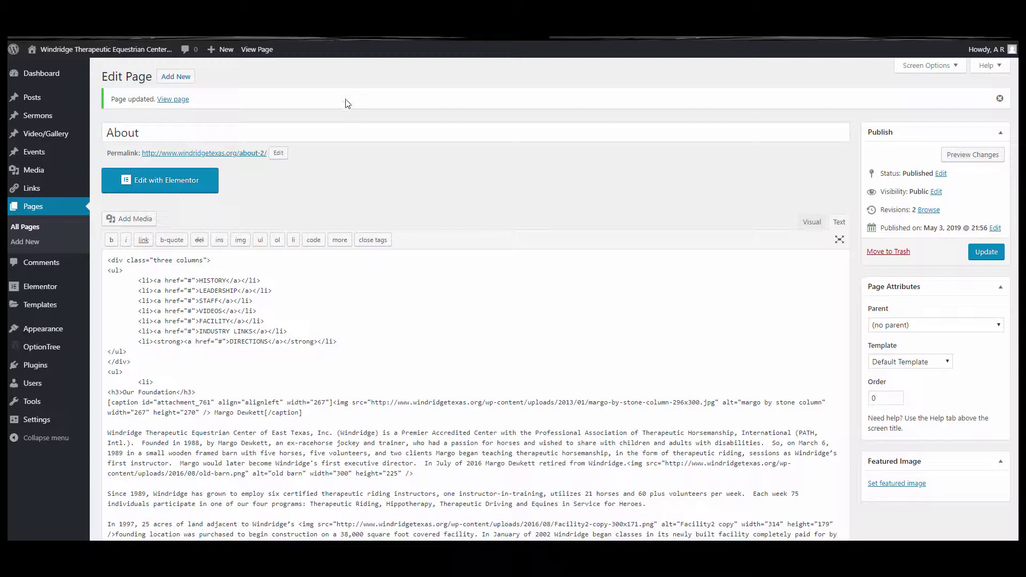
click(154, 260)
key(shift+Right)
key(shift+Right)
key(shift+Right)
key(shift+Right)
key(shift+Right)
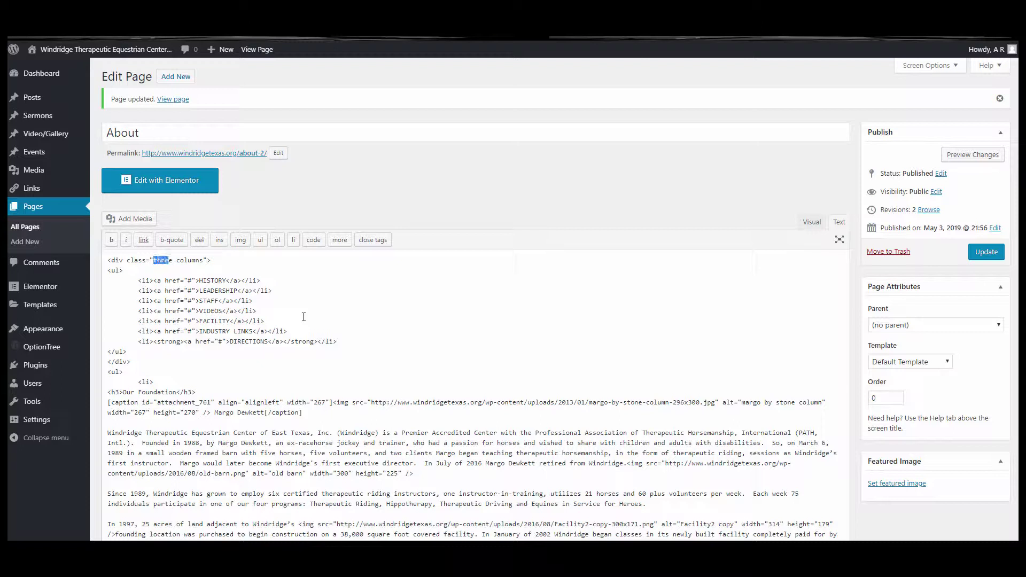
text(two)
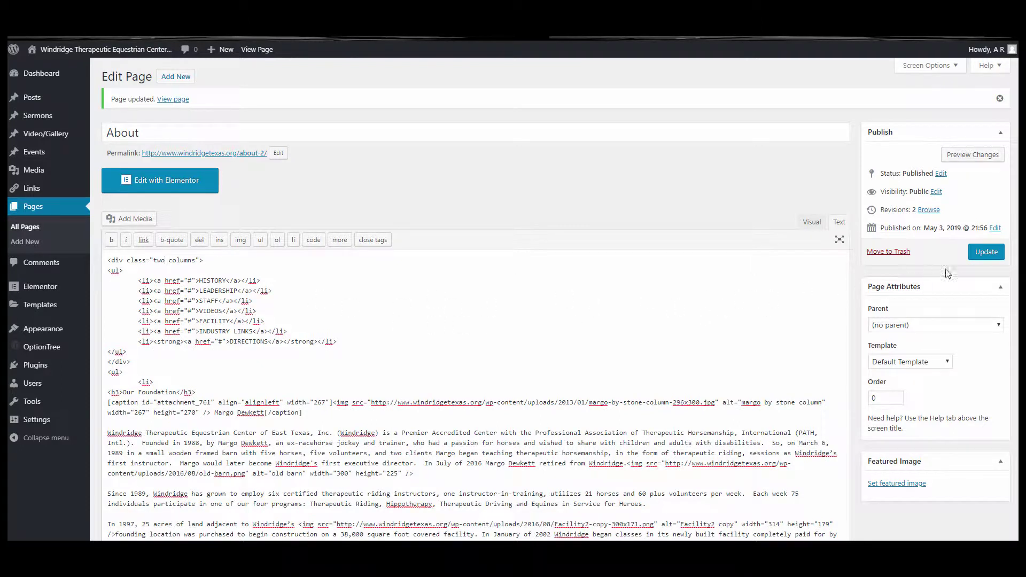
Step: Update the new About page, reload its live version and review the layout down to the Videos section
click(986, 252)
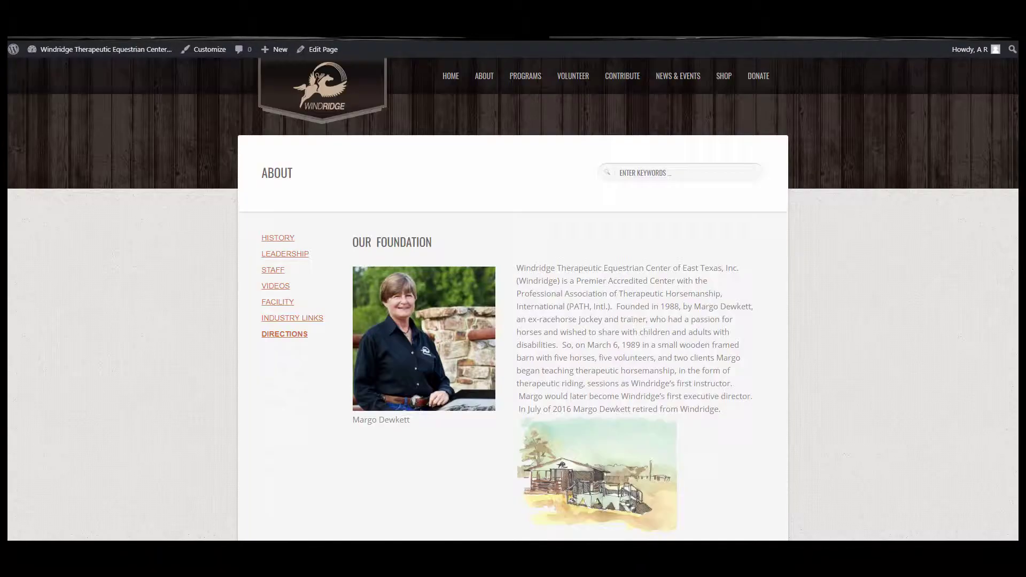
key(F5)
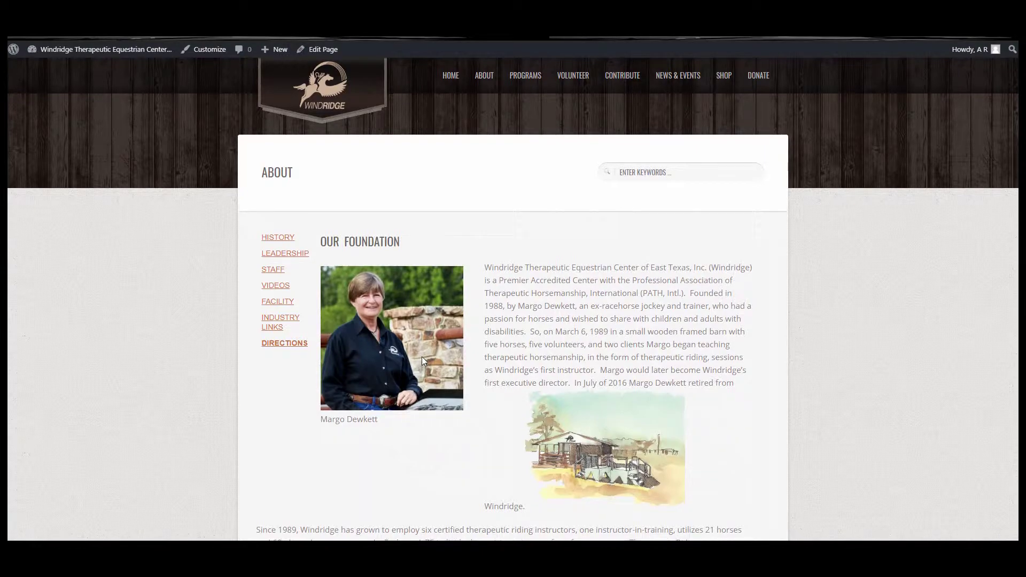
scroll(422, 357, down, 15)
scroll(423, 364, down, 20)
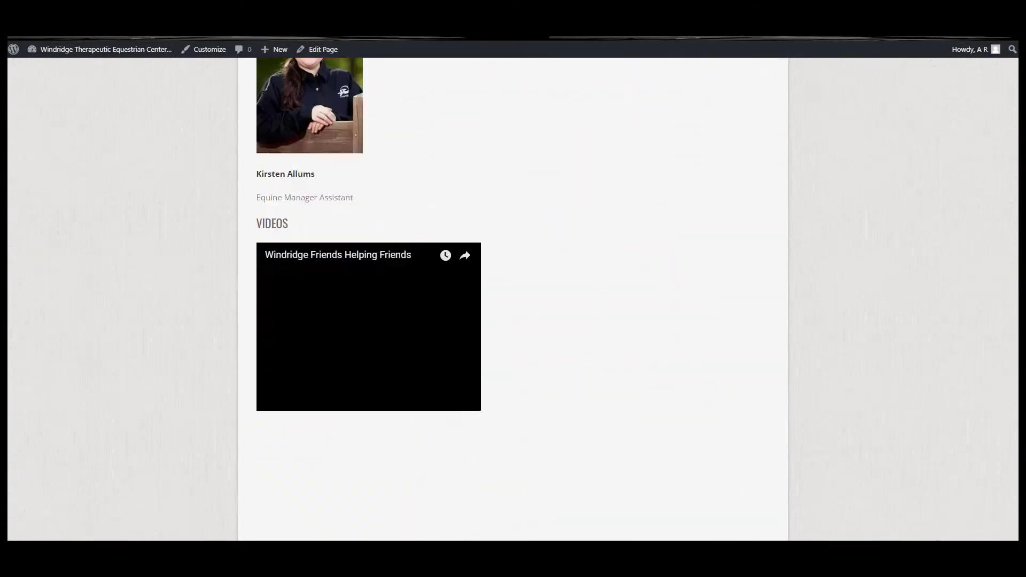
scroll(436, 354, up, 8)
scroll(437, 354, up, 20)
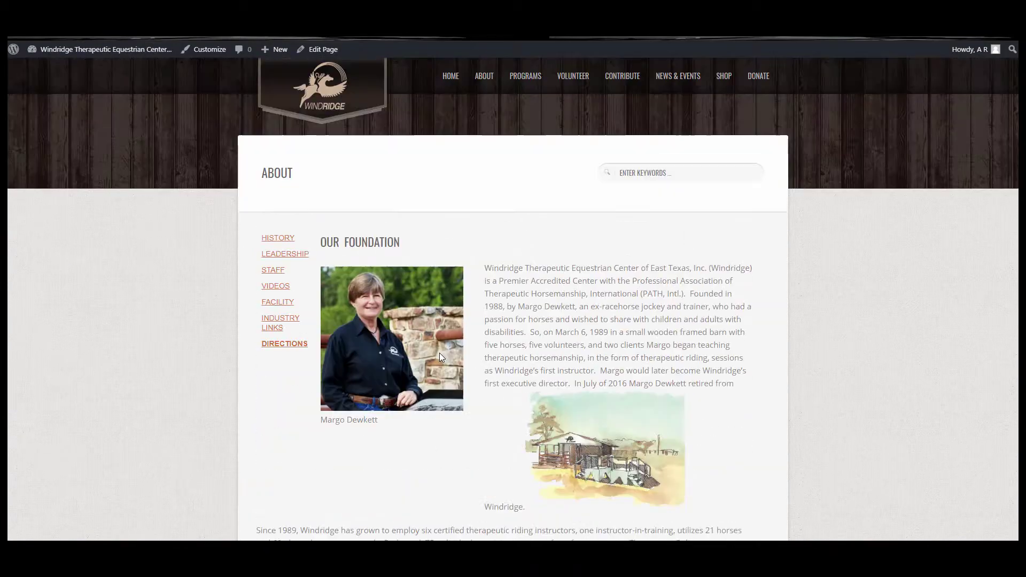
Step: Switch to the original About page's edit screen and open the page in Elementor
key(ctrl+Tab)
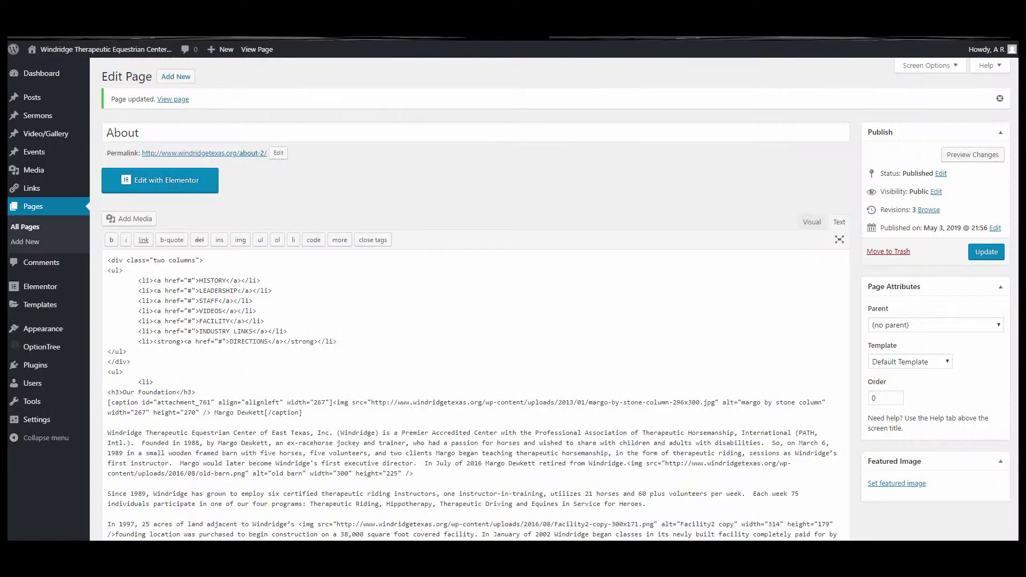
key(ctrl+Tab)
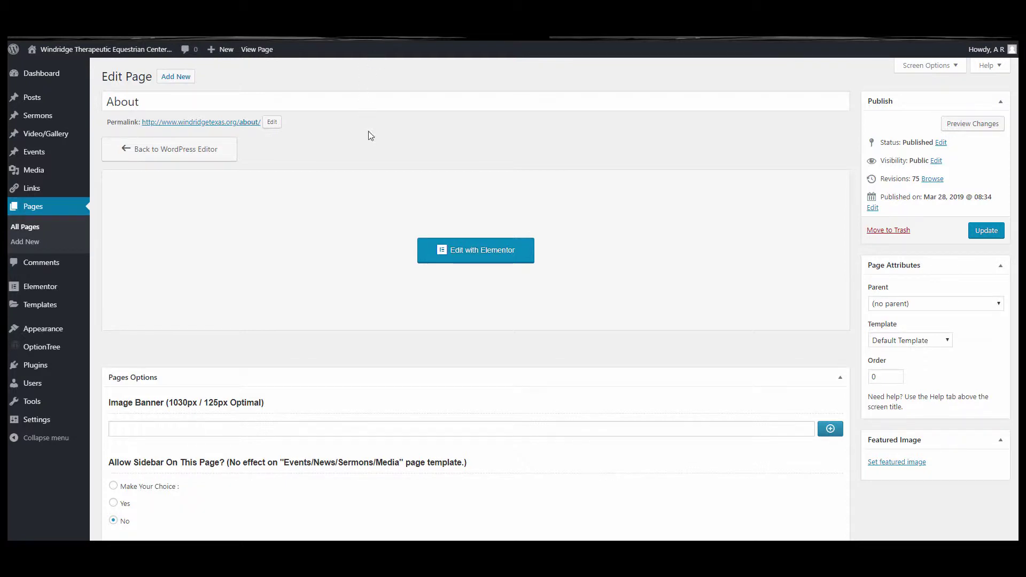
click(481, 252)
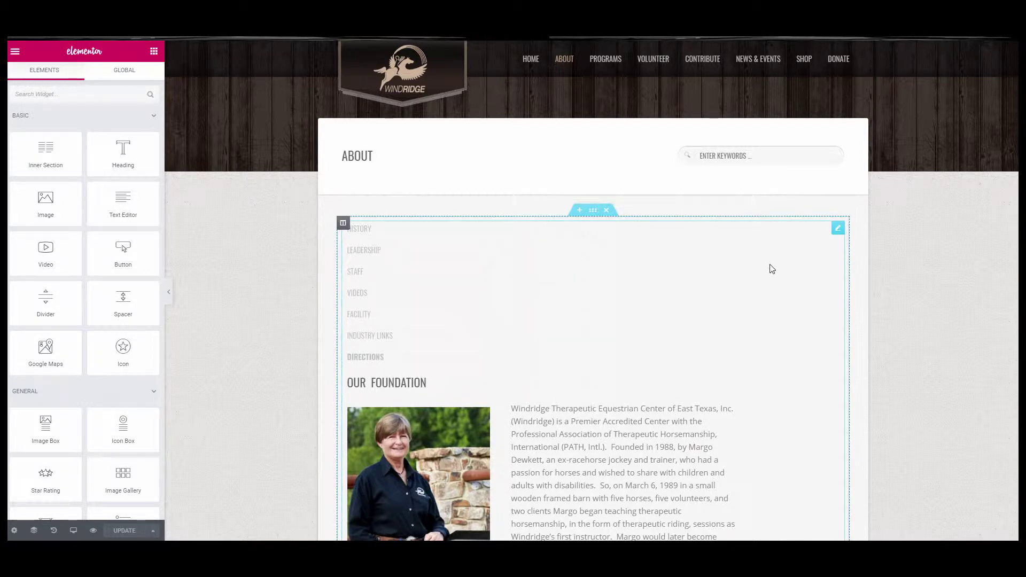
Step: Insert a two-column Inner Section above the navigation list in the original About page
scroll(770, 312, down, 2)
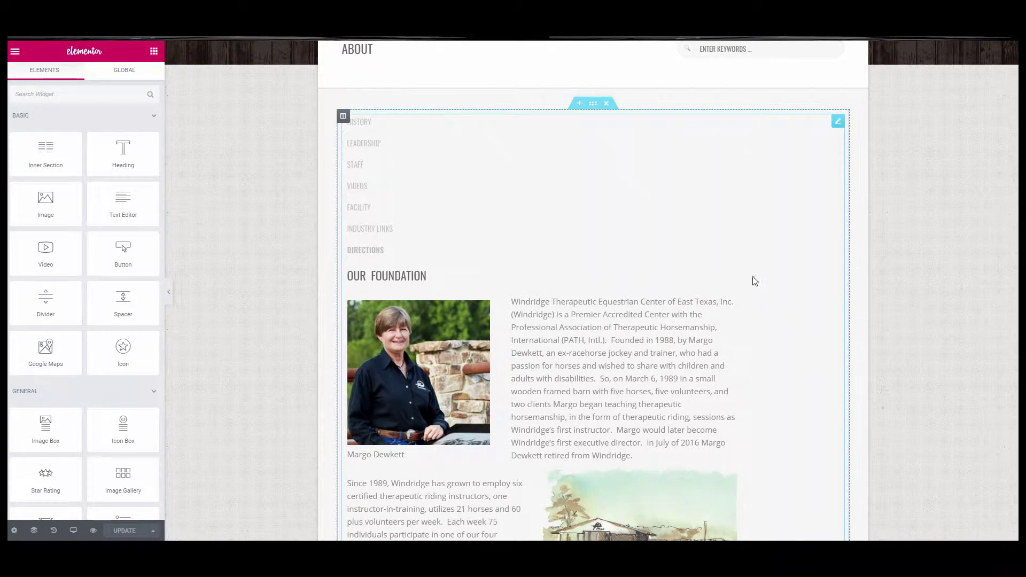
click(343, 117)
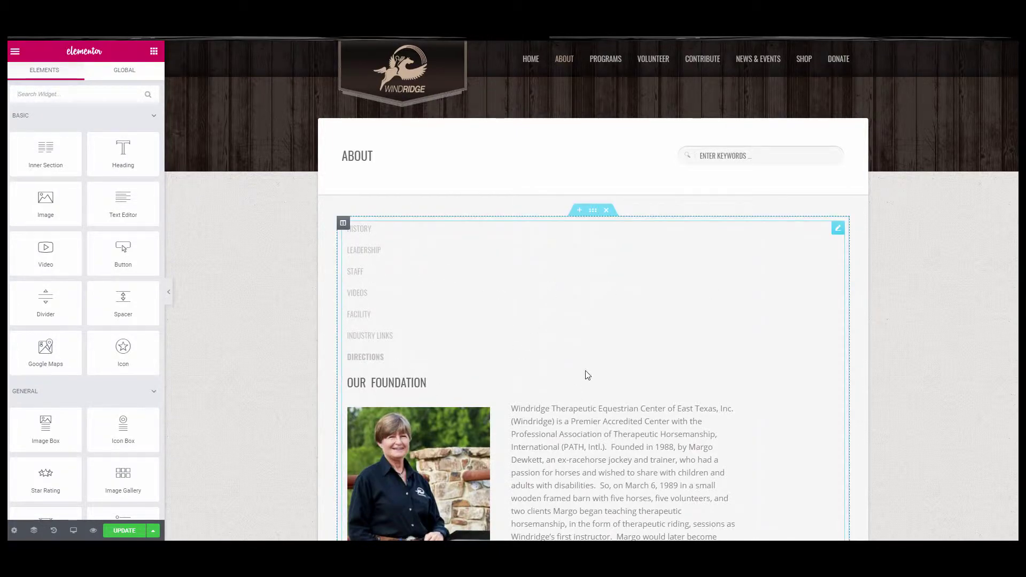
scroll(522, 328, down, 15)
scroll(522, 328, up, 15)
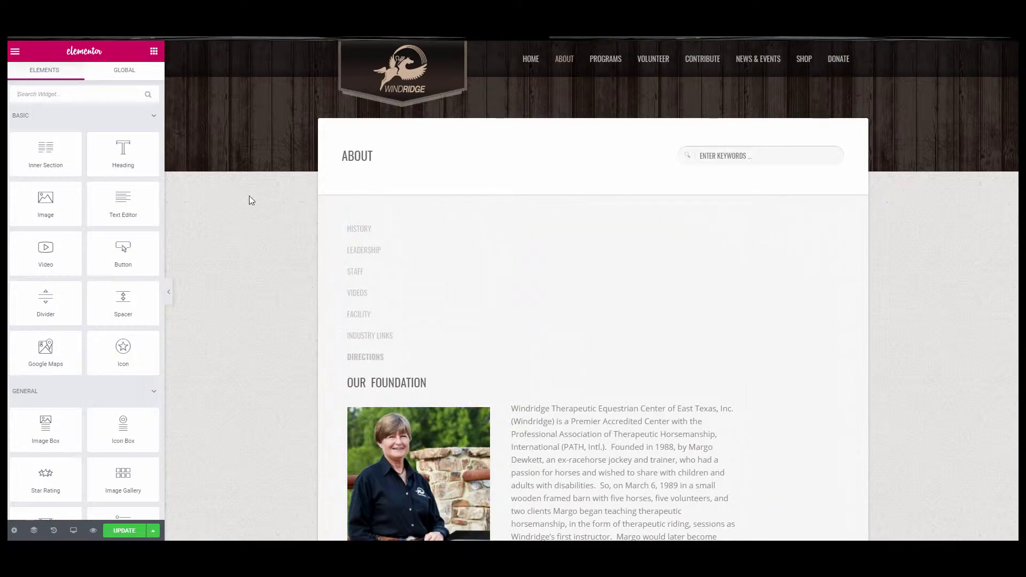
drag(73, 154, 607, 227)
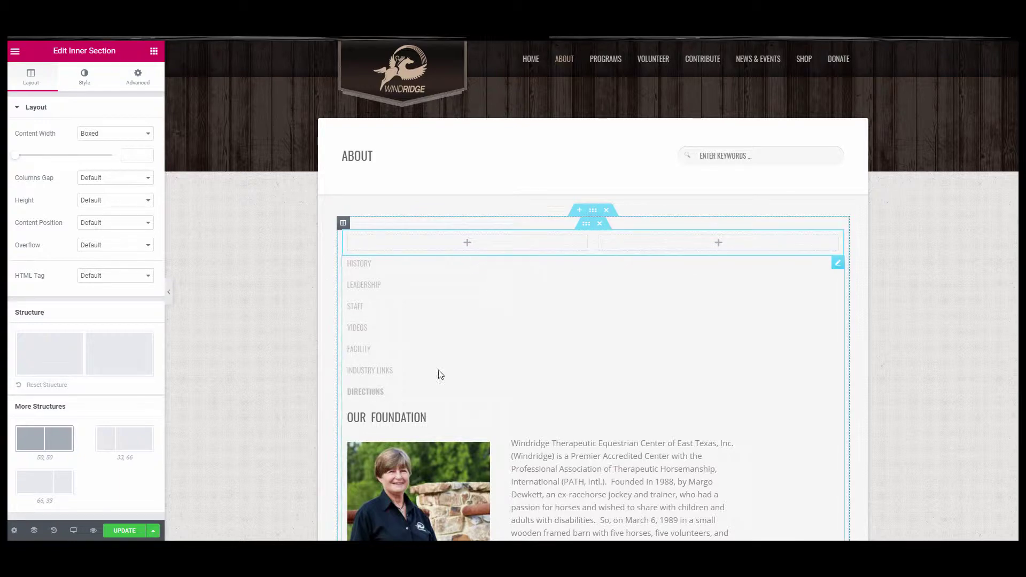
Step: Copy the navigation list's HTML, from the subNavItems opening tag through the INDUSTRY LINKS item, out of the existing text widget
click(469, 333)
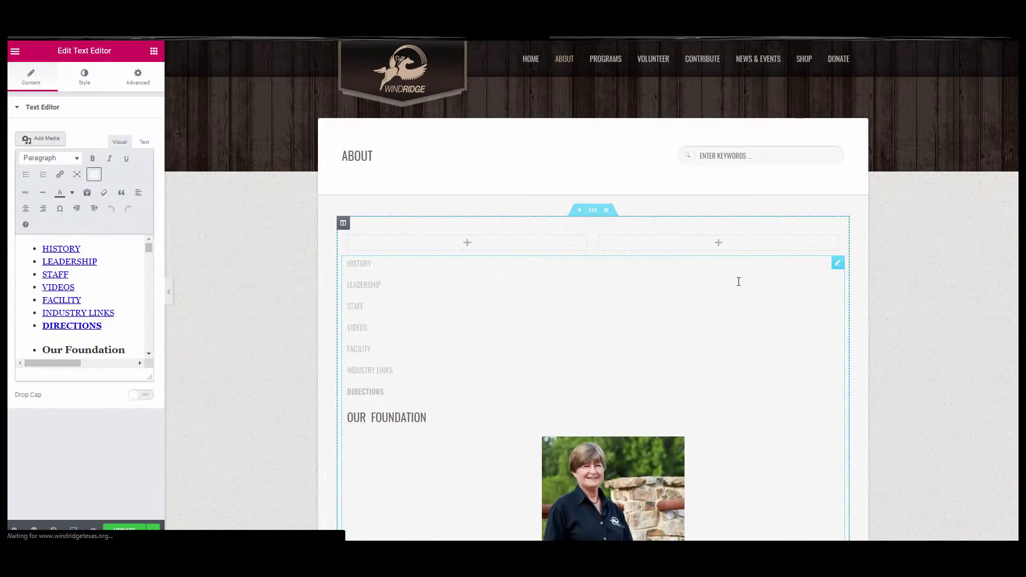
click(144, 142)
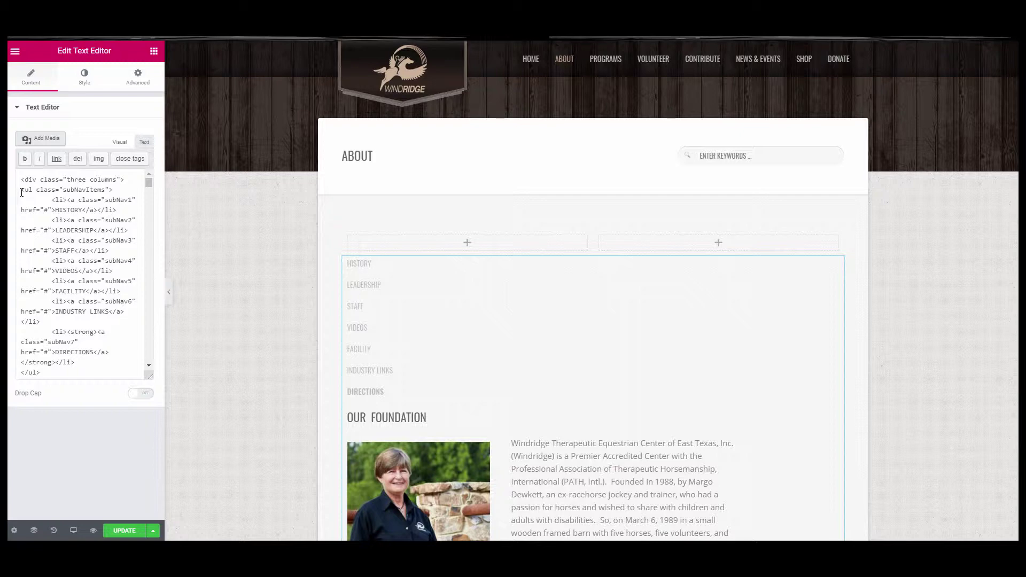
drag(21, 190, 47, 319)
key(ctrl+c)
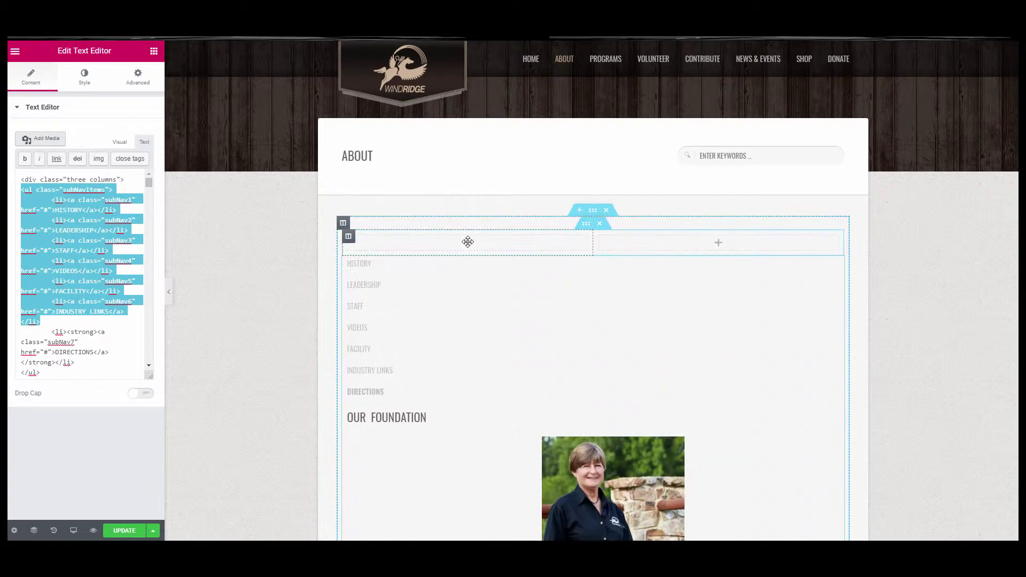
Step: Add a Text Editor widget to the inner section's first column and replace its placeholder HTML with the copied navigation list
click(467, 243)
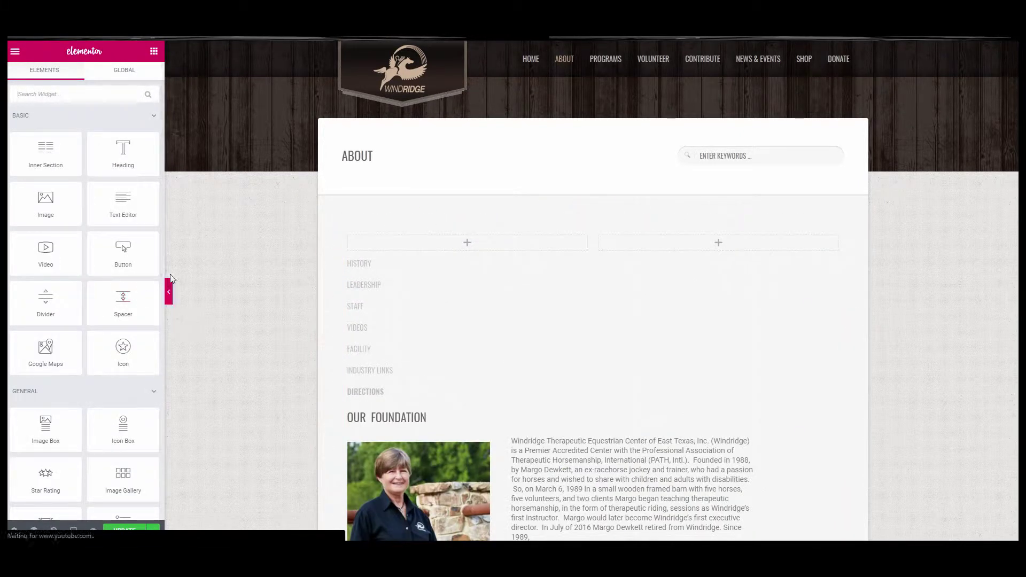
drag(124, 202, 436, 246)
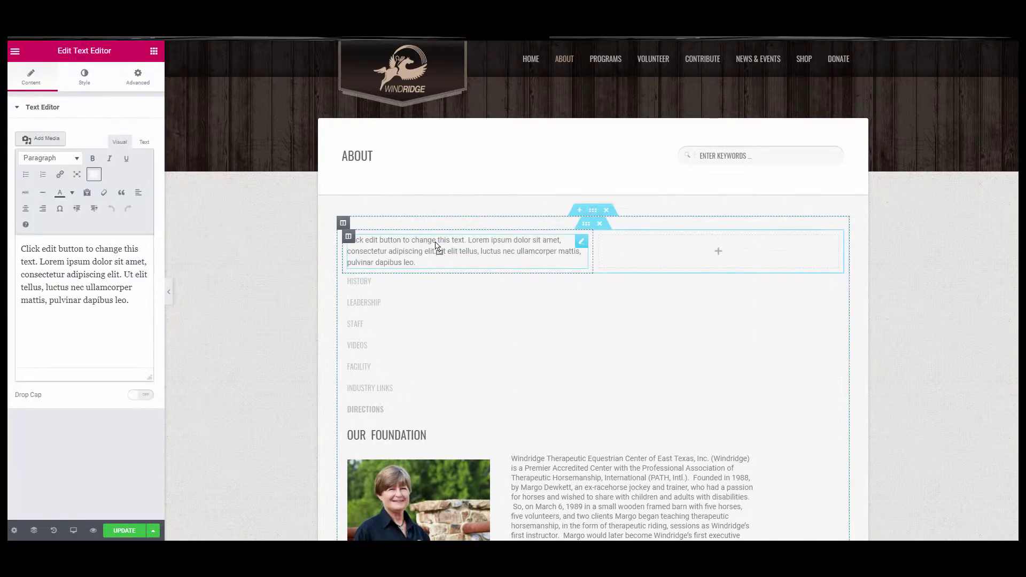
click(144, 142)
click(85, 246)
key(ctrl+a)
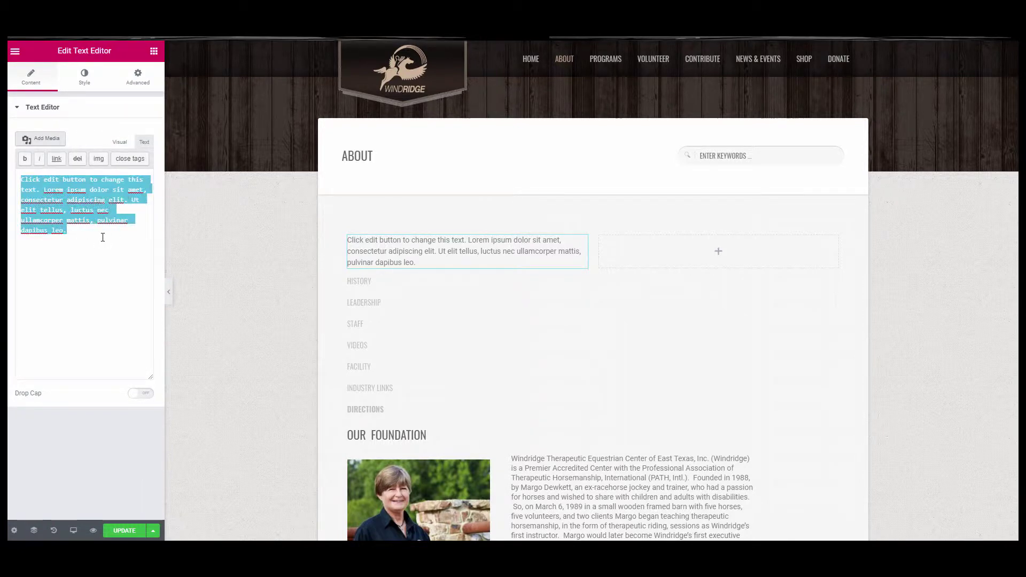
key(BackSpace)
key(ctrl+v)
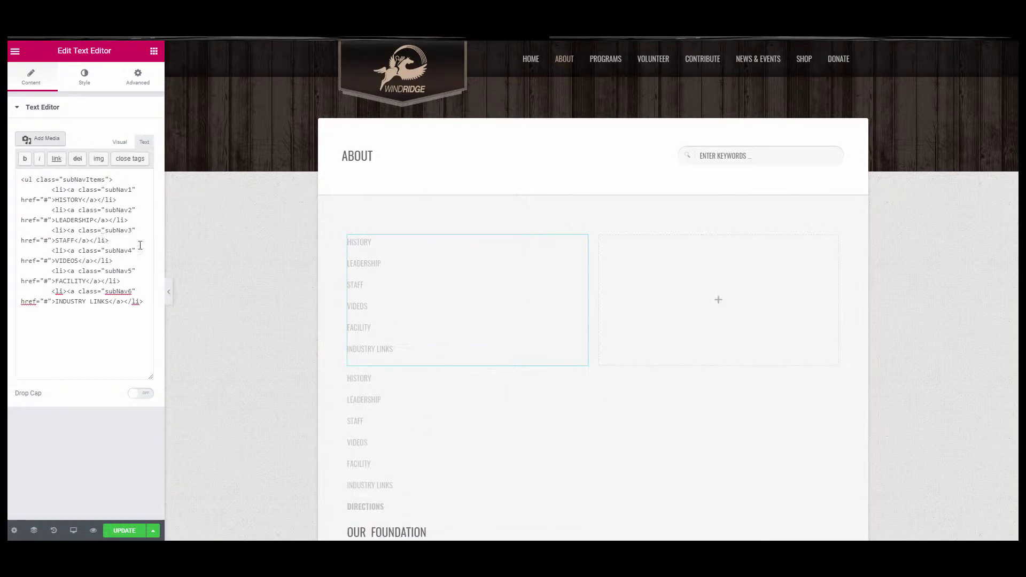
click(120, 141)
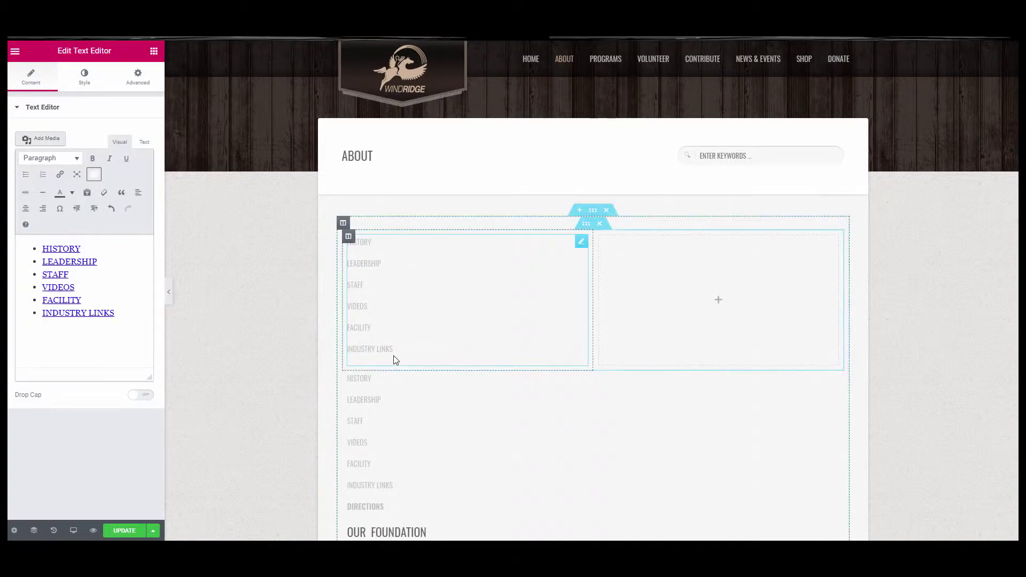
Step: Copy the original text widget's HTML from the Our Foundation heading through the final closing </div>
scroll(397, 375, down, 1)
scroll(398, 376, down, 2)
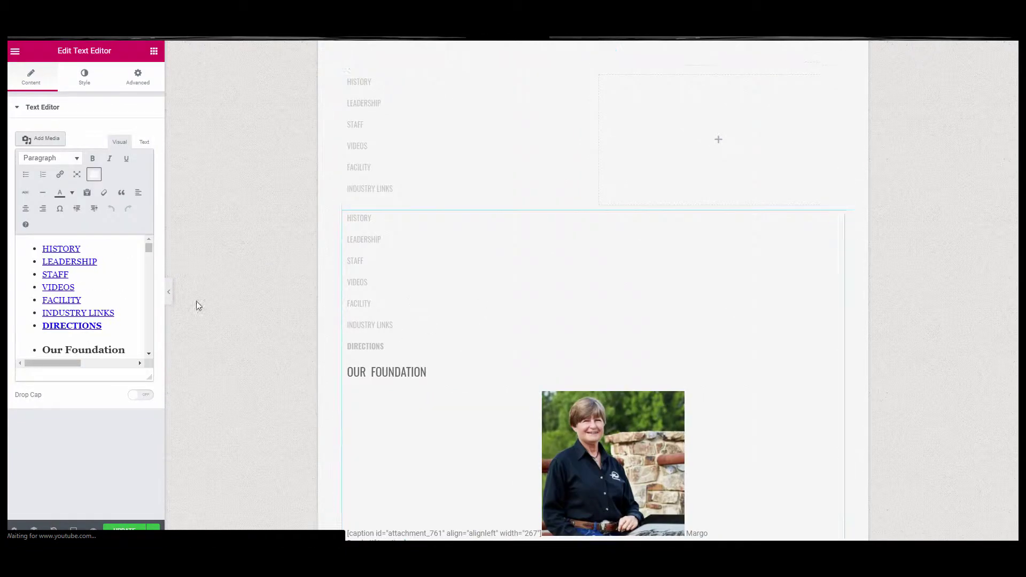
mouse_move(838, 223)
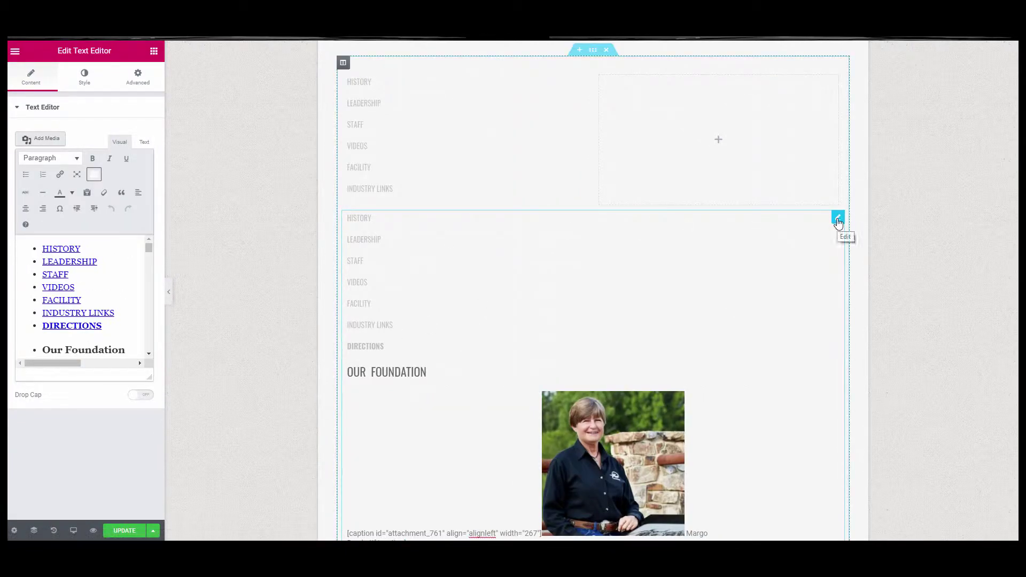
click(146, 143)
scroll(101, 262, down, 3)
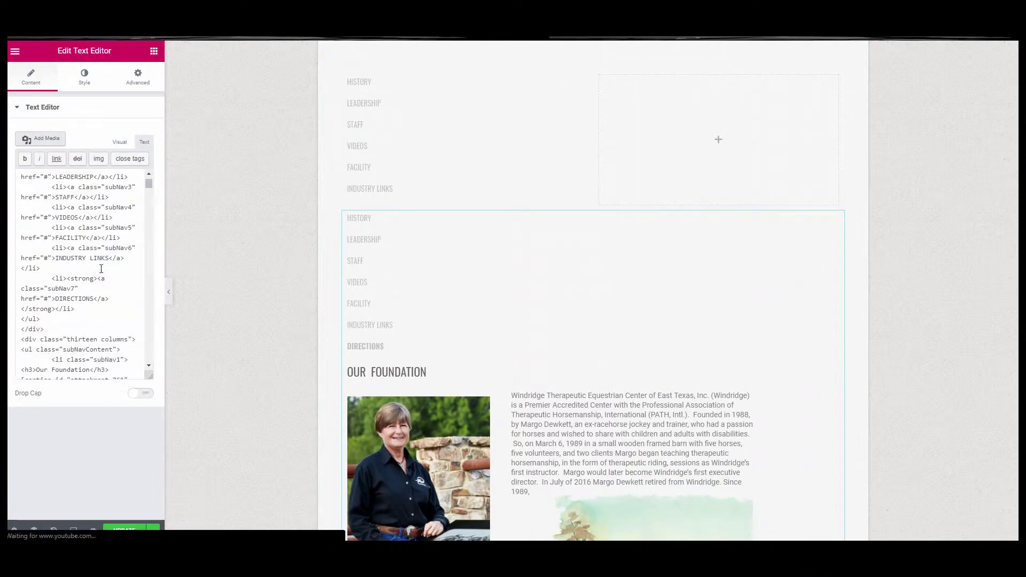
scroll(101, 269, down, 3)
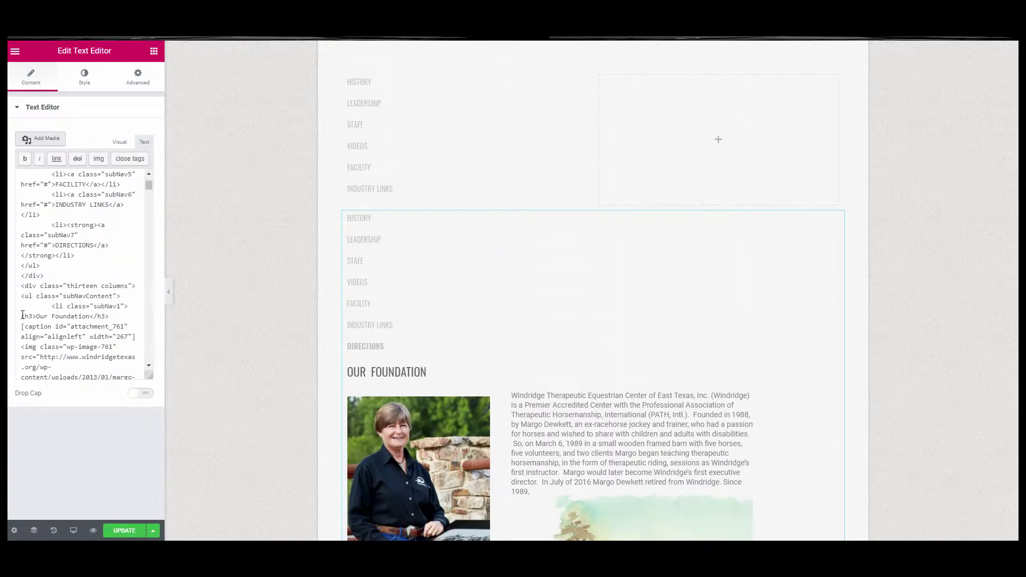
drag(30, 315, 85, 365)
key(ctrl+c)
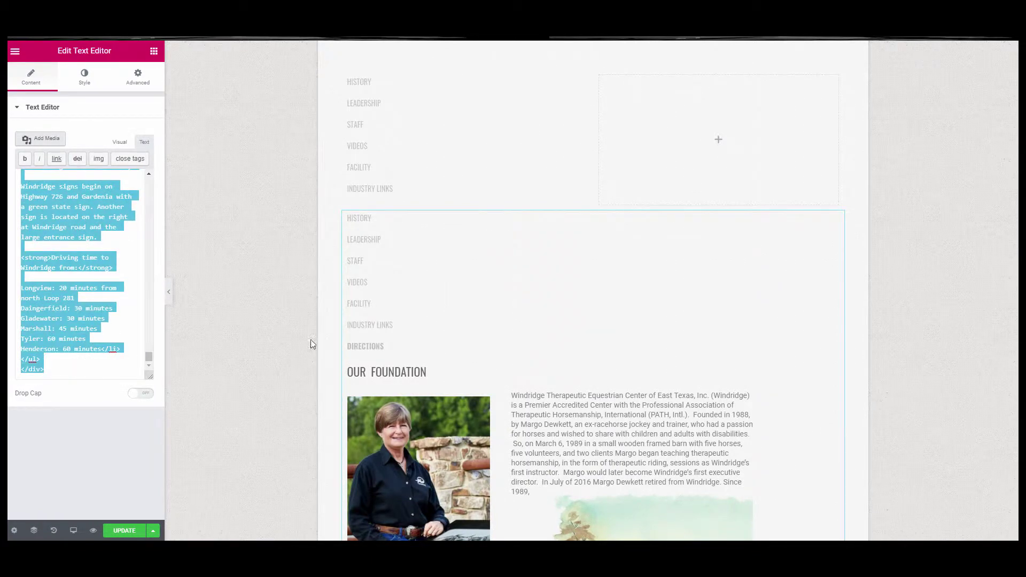
Step: Examine the About page's layout in the editor and on the live site, and open the Programs page for comparison
click(645, 158)
scroll(668, 206, up, 3)
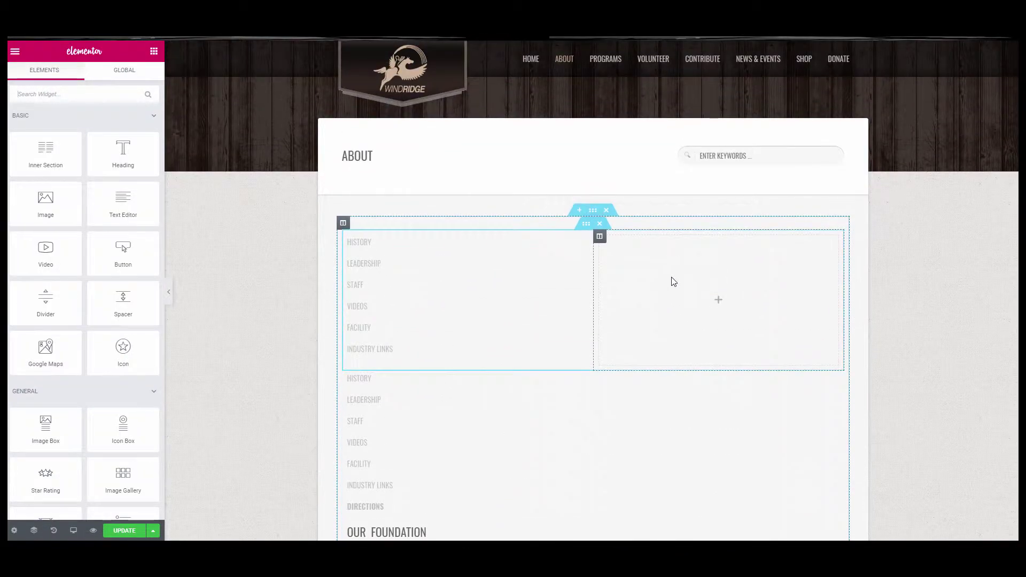
scroll(650, 288, down, 15)
scroll(637, 286, up, 8)
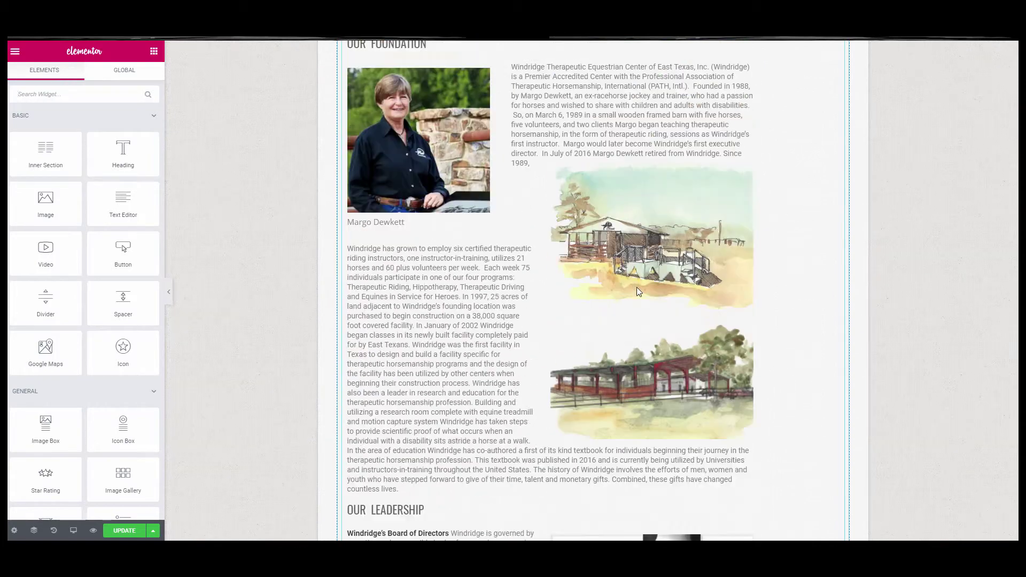
scroll(637, 291, up, 8)
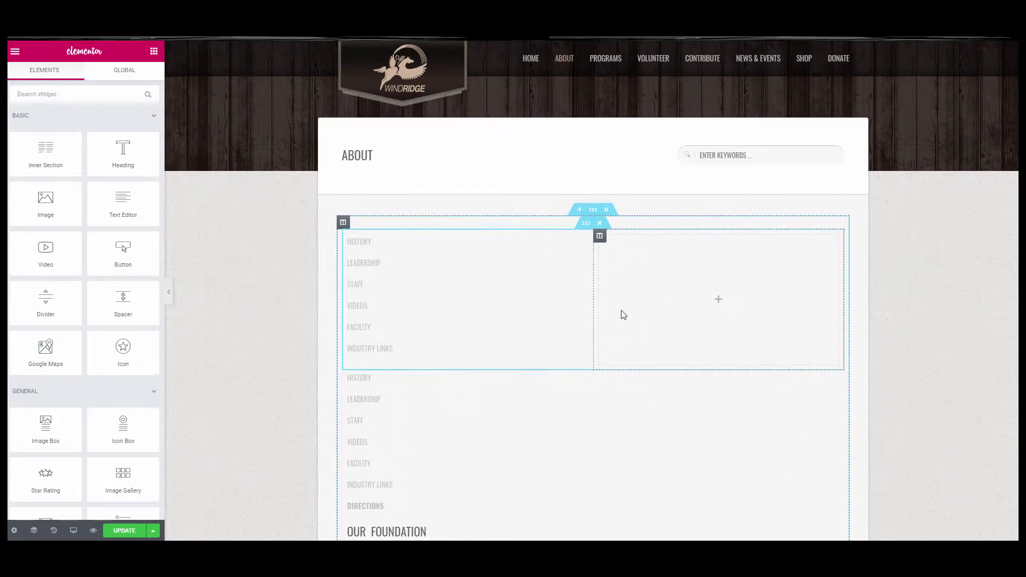
scroll(623, 314, down, 3)
scroll(623, 314, up, 3)
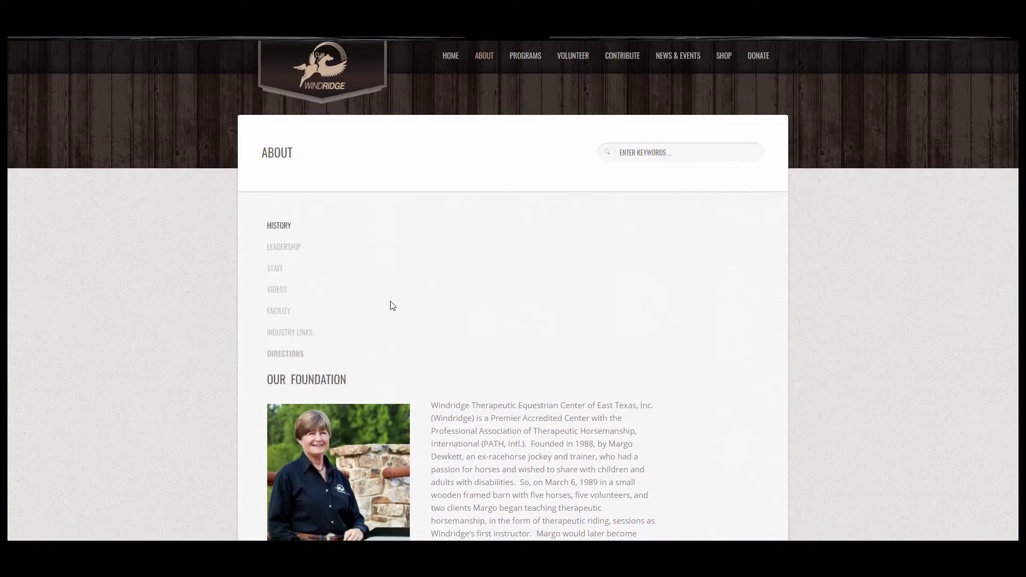
scroll(389, 304, down, 2)
scroll(387, 306, up, 2)
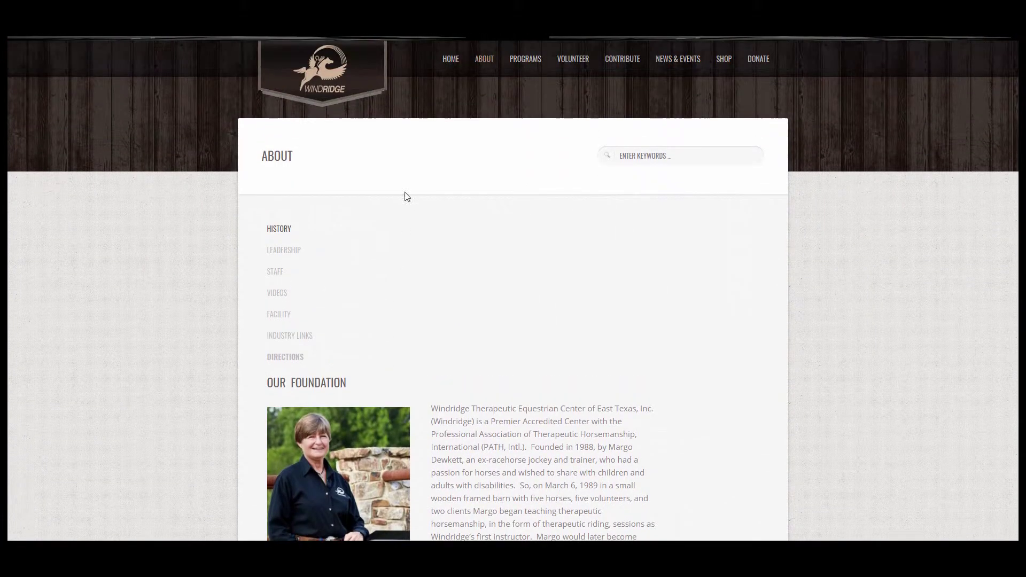
click(522, 61)
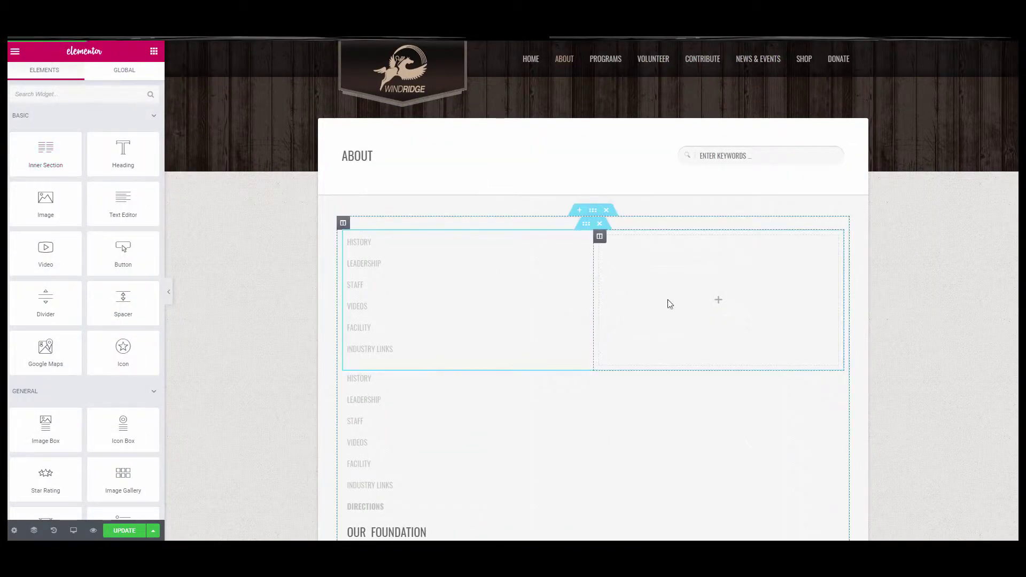
Step: Add a Text Editor widget to the inner section's second column and replace its placeholder HTML with the copied Our Foundation content
drag(112, 194, 691, 297)
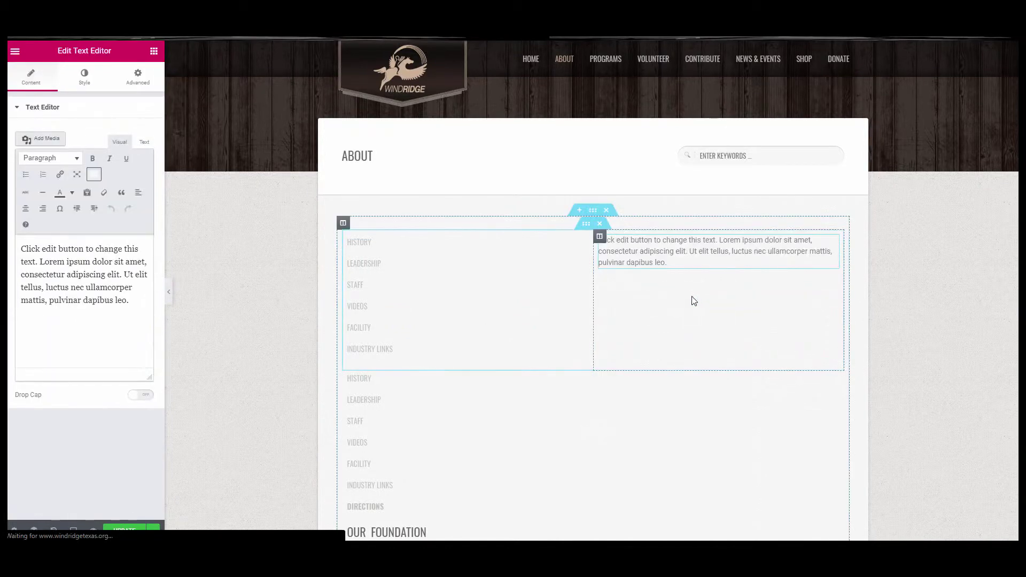
click(143, 142)
triple_click(73, 233)
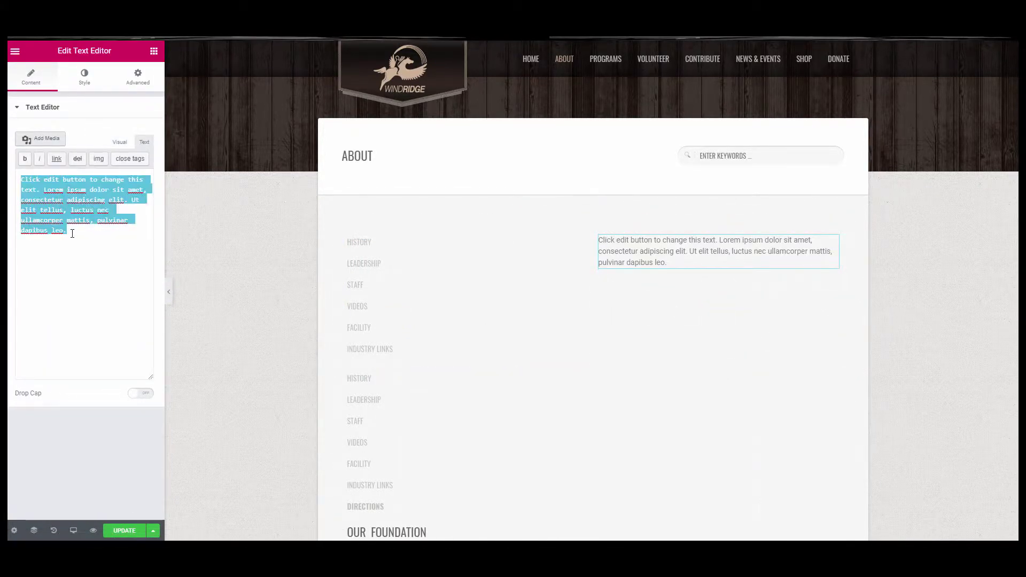
key(ctrl+v)
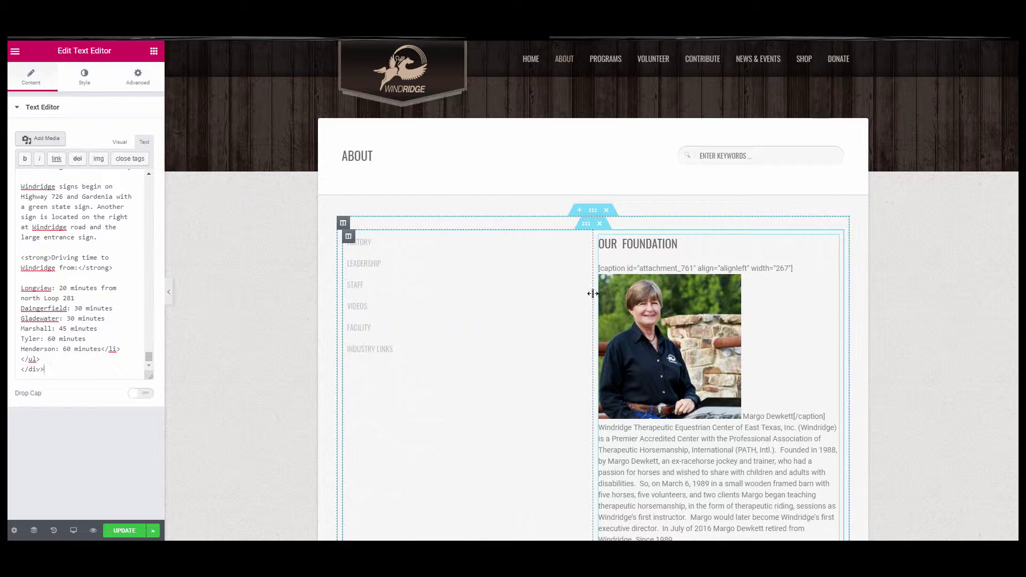
Step: Narrow the navigation column to about 22% by moving the divider between the inner section's columns, checking both column widths
drag(593, 294, 488, 305)
scroll(473, 174, down, 2)
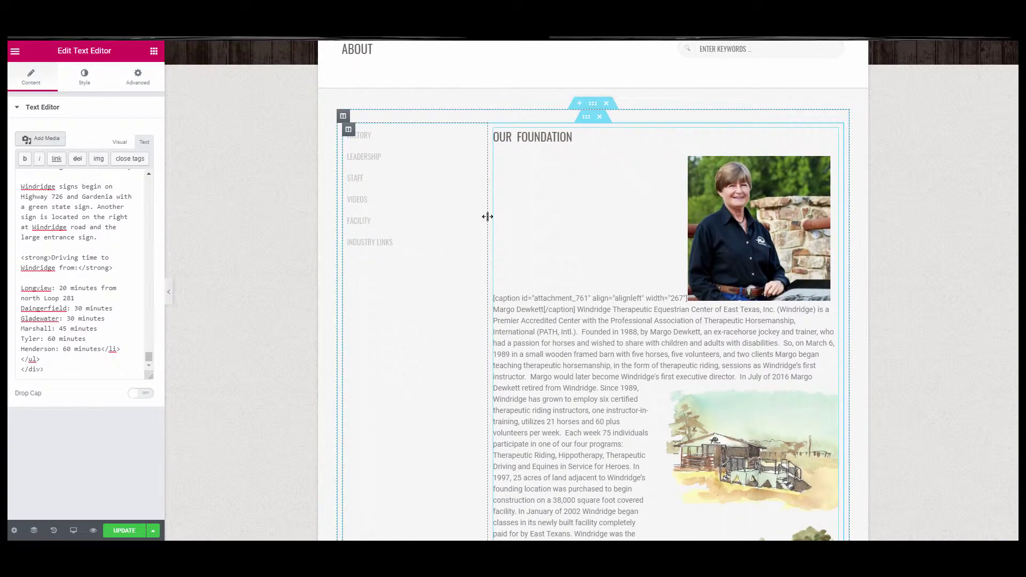
drag(487, 216, 437, 203)
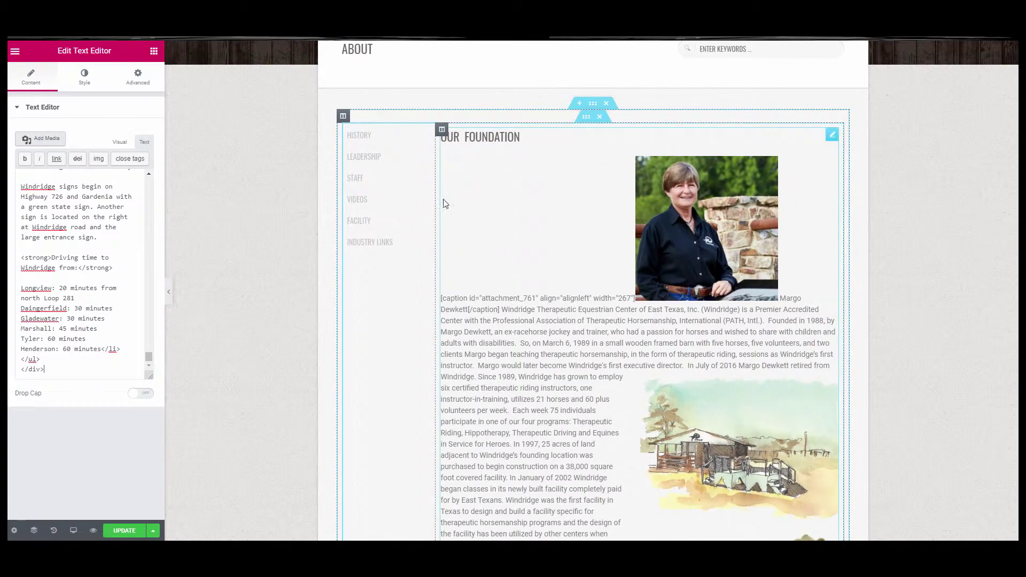
click(448, 175)
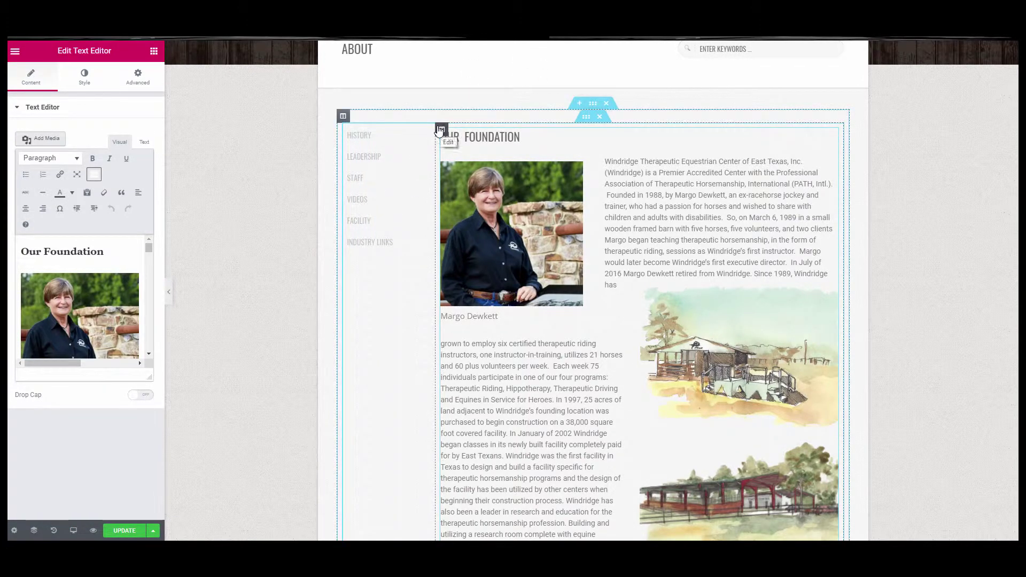
click(441, 130)
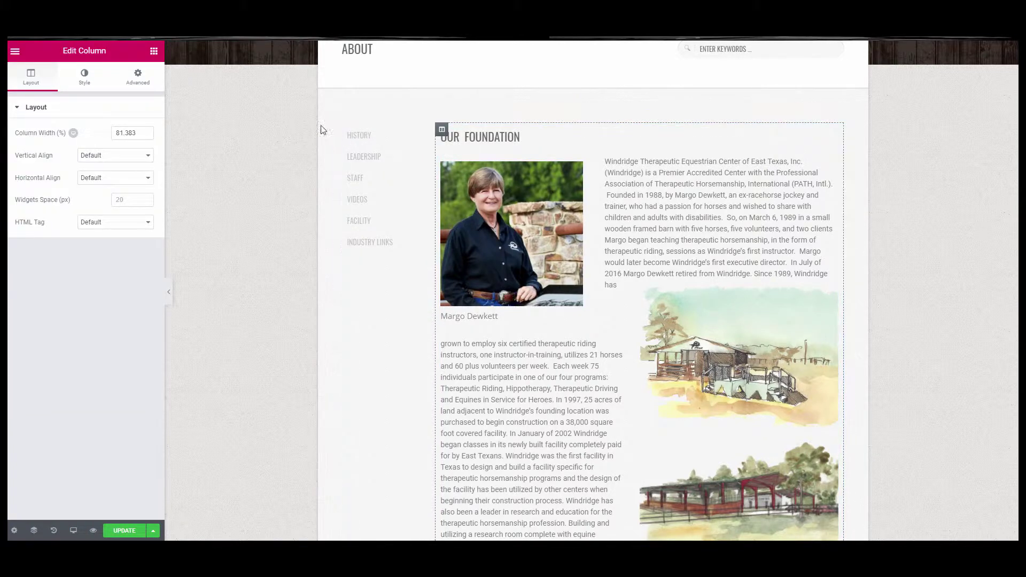
click(349, 131)
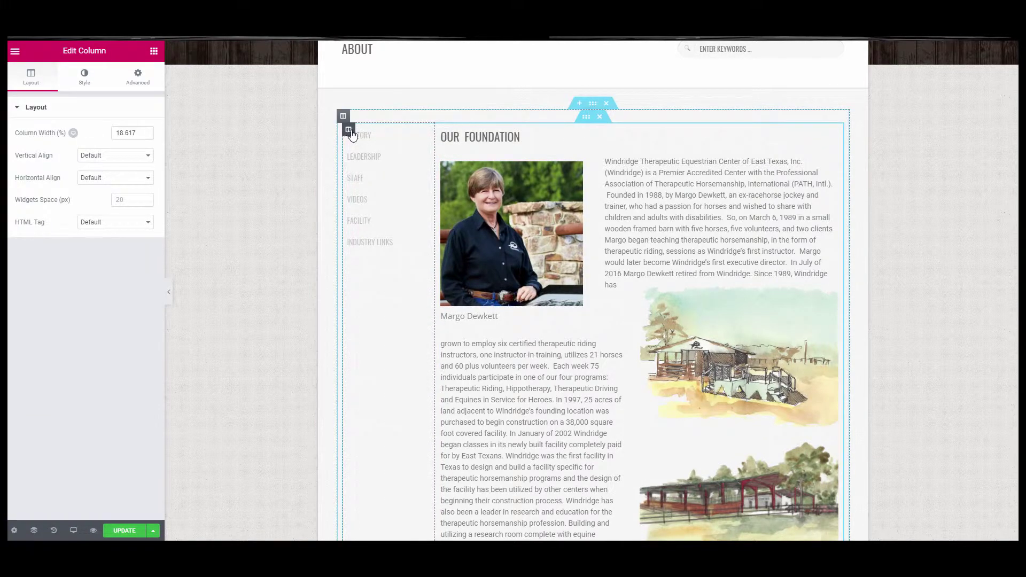
drag(434, 214, 454, 214)
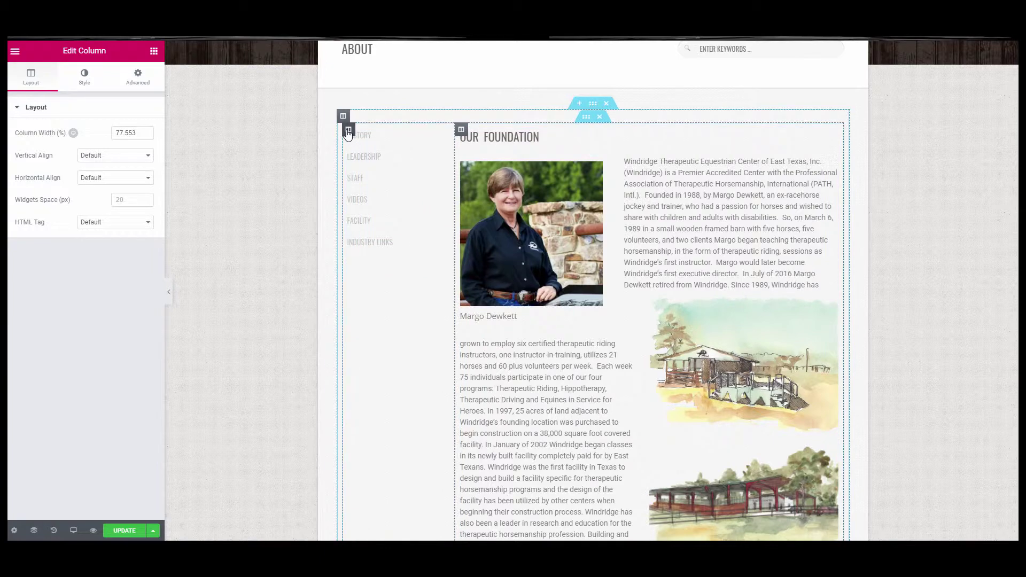
Step: Set the navigation column's width to 25% and check the content column's width
click(348, 130)
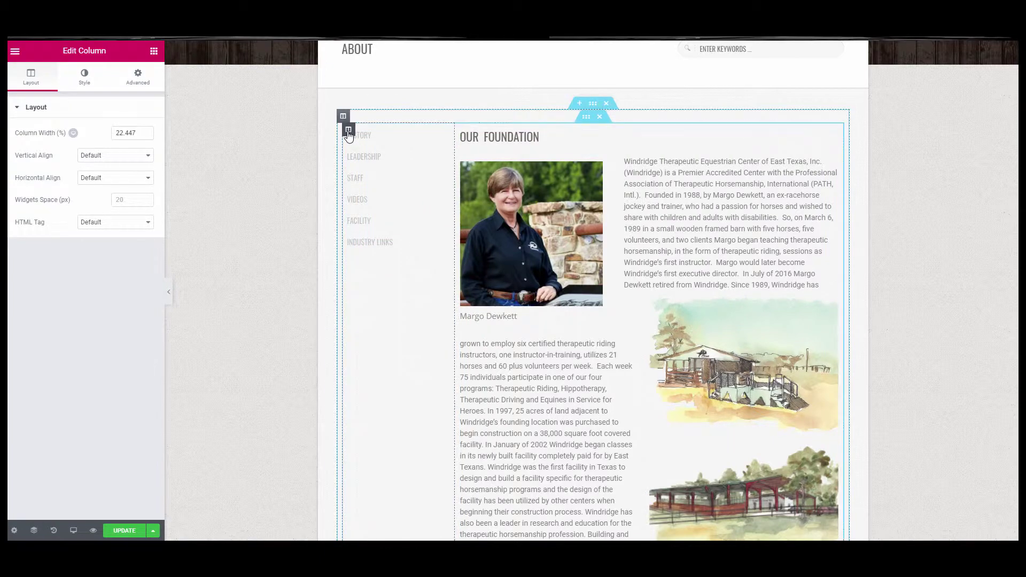
double_click(118, 132)
text(25)
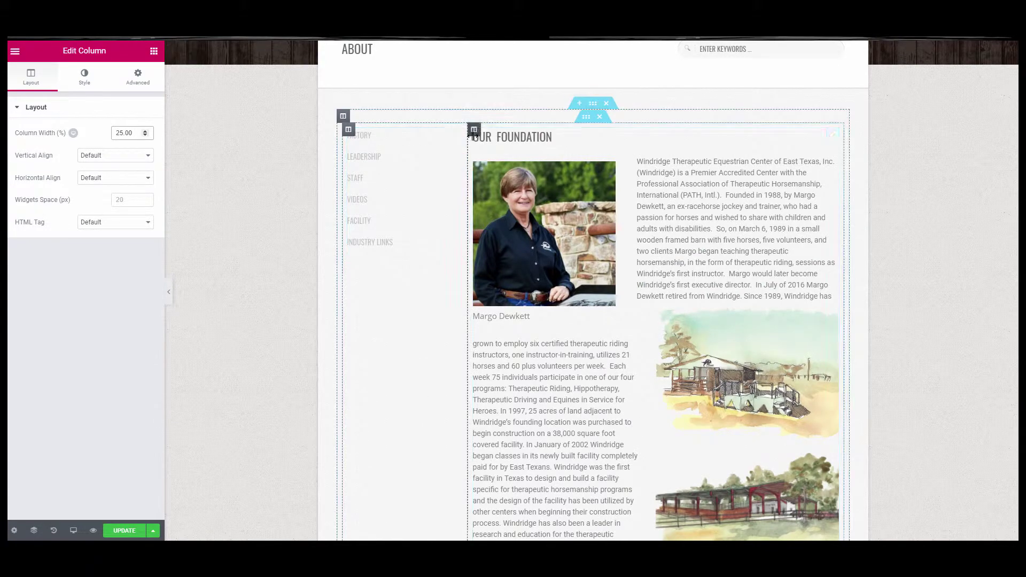
click(580, 155)
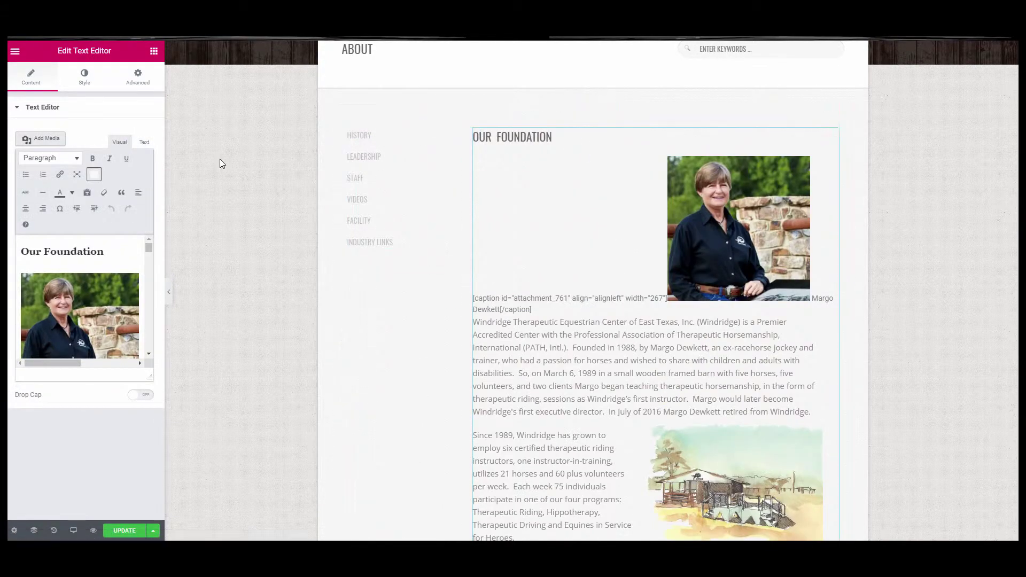
click(474, 129)
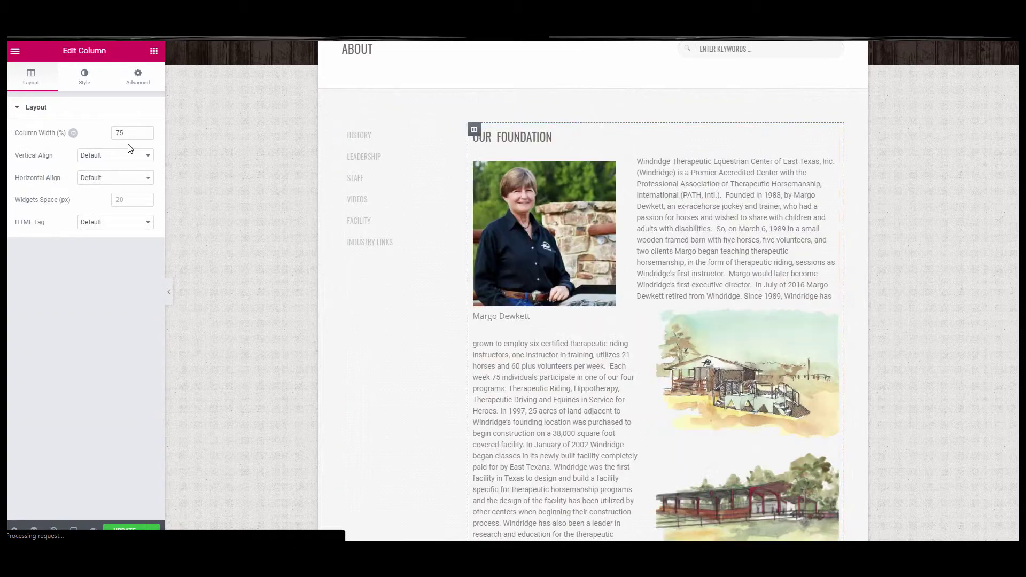
Step: Update the About page with the new two-column layout and exit to the WordPress dashboard
scroll(414, 227, down, 6)
scroll(414, 227, down, 5)
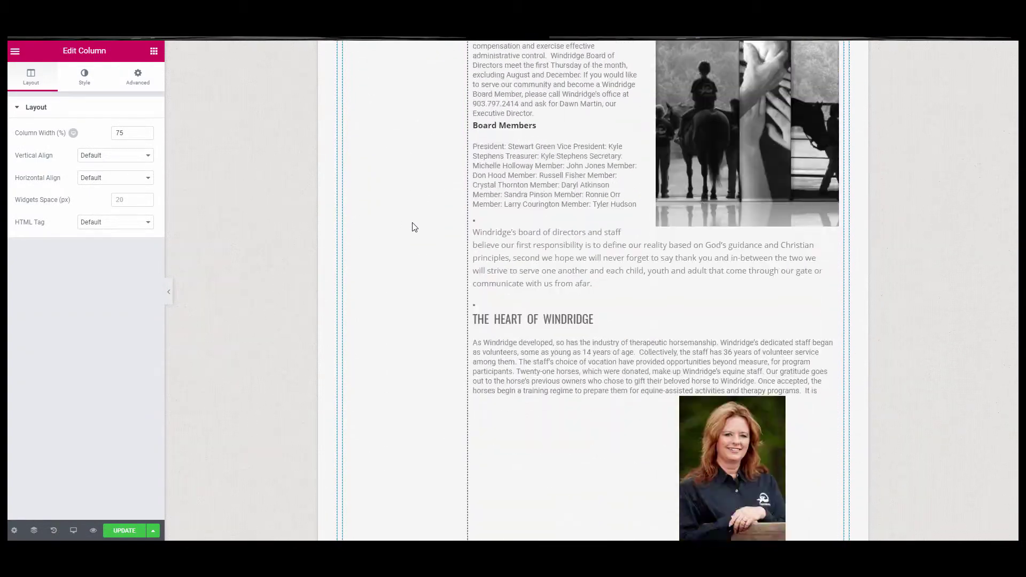
scroll(416, 220, up, 13)
click(121, 533)
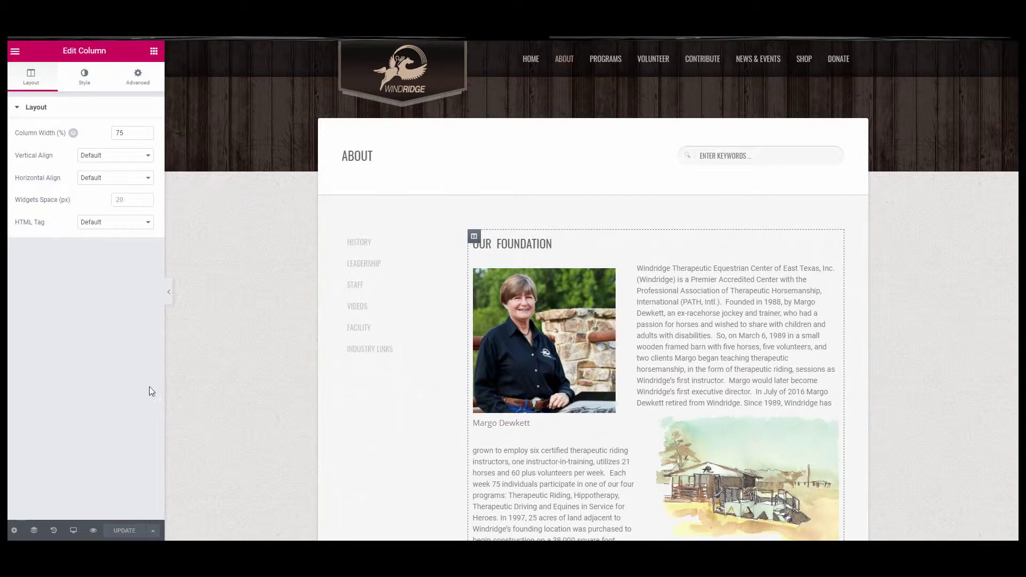
click(15, 51)
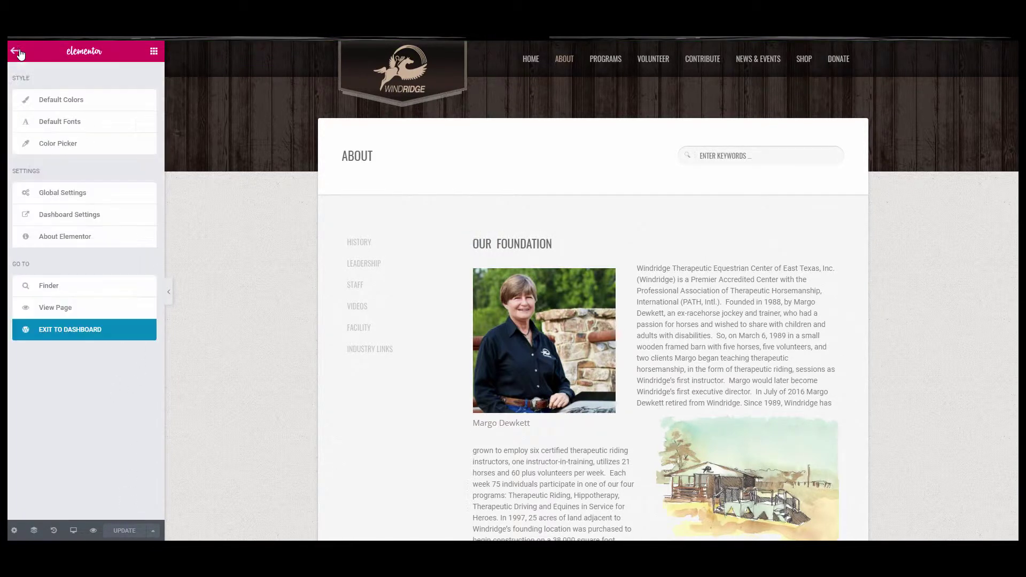
click(84, 336)
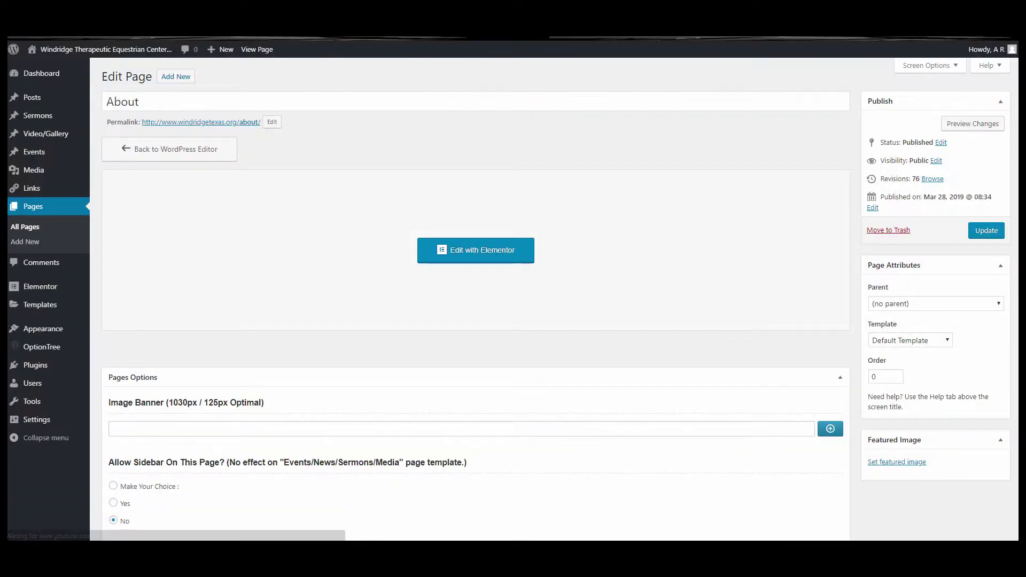
Step: Open the live About page and examine the navigation list and all content sections down to the footer
click(208, 122)
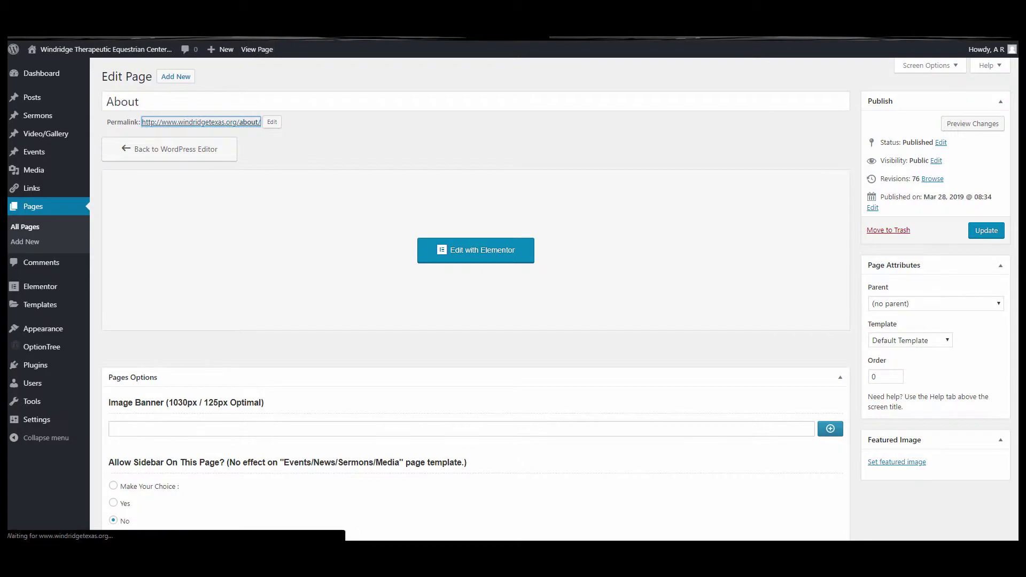
scroll(360, 192, down, 4)
scroll(360, 193, down, 10)
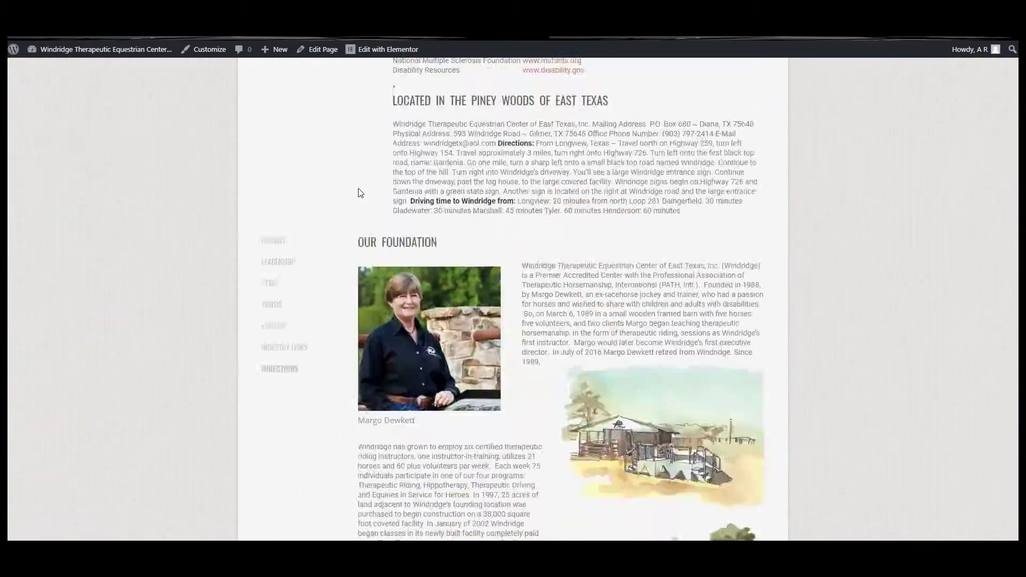
scroll(360, 193, down, 10)
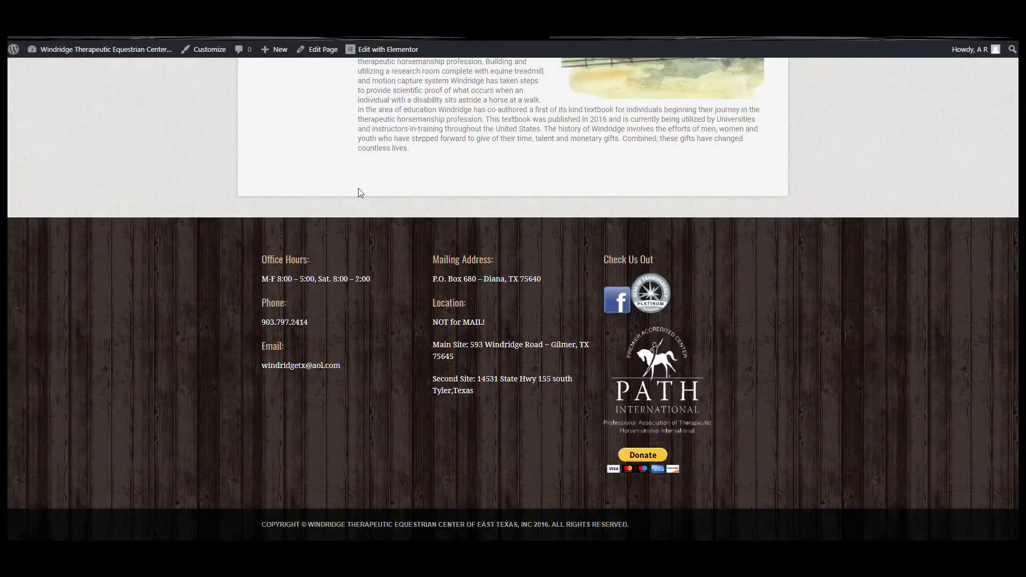
scroll(361, 193, up, 20)
scroll(360, 193, up, 15)
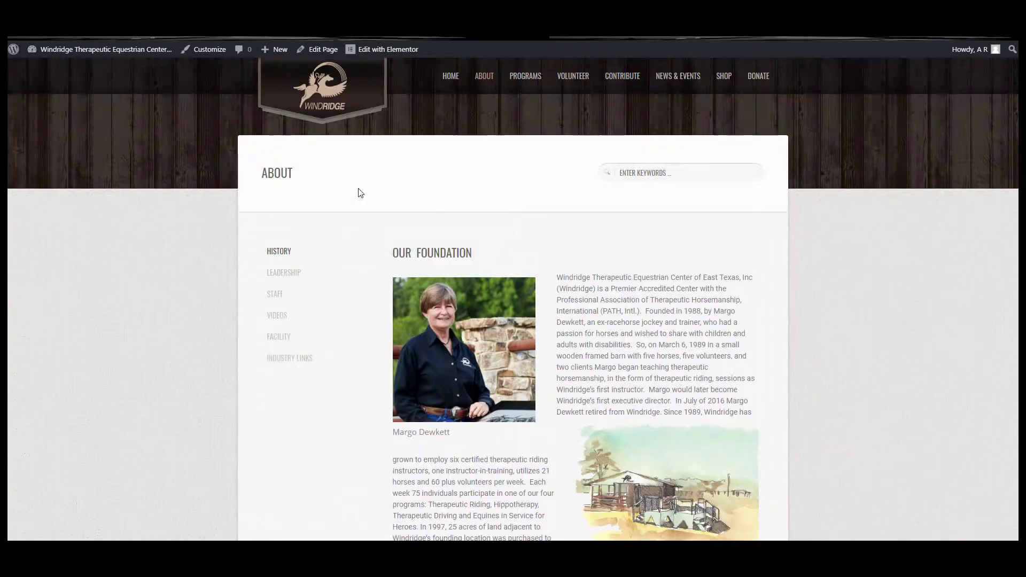
scroll(358, 191, down, 2)
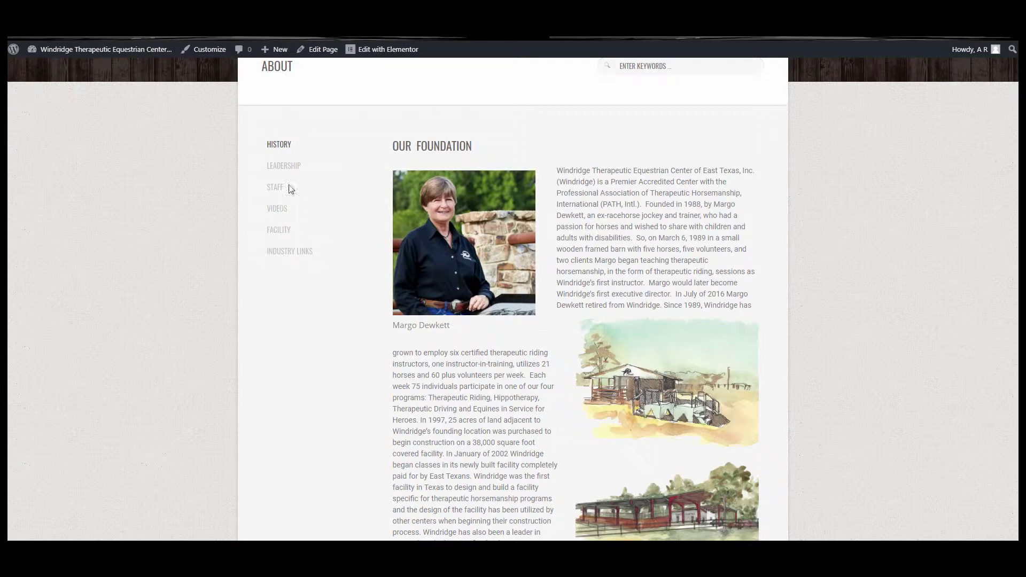
scroll(571, 161, down, 15)
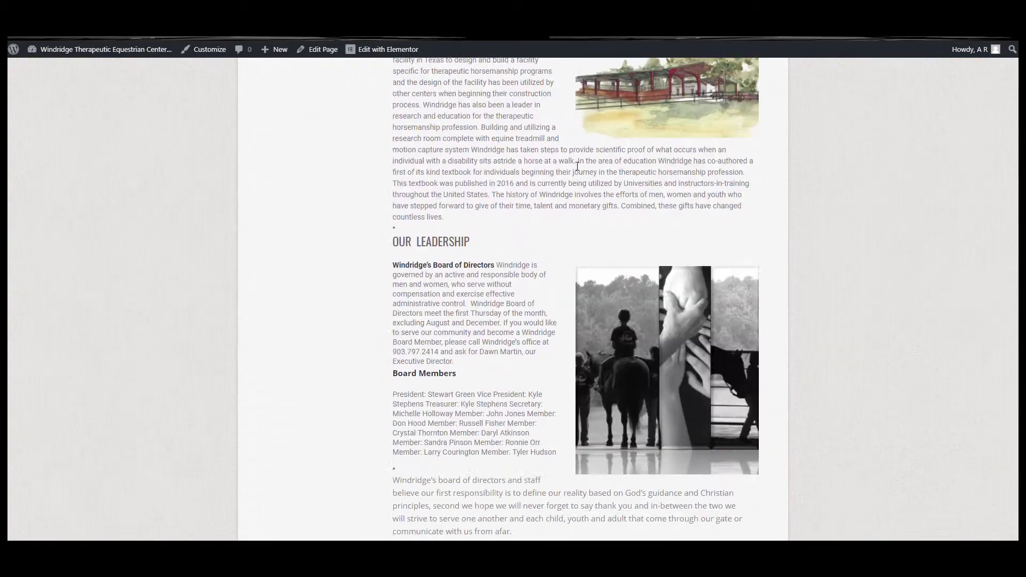
scroll(569, 191, up, 6)
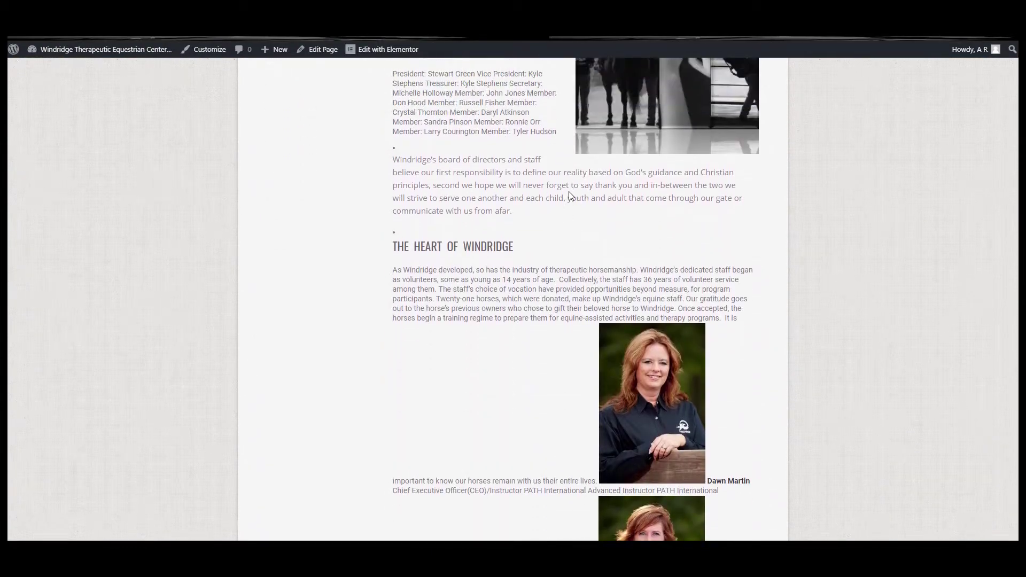
scroll(555, 214, up, 6)
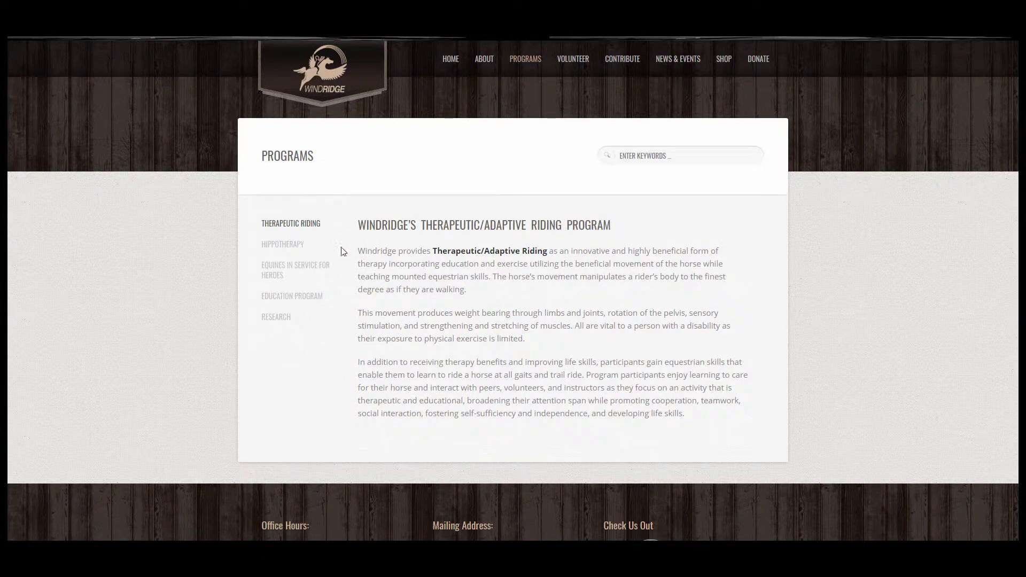
Step: Compare the position of the side navigation and content on the live Programs and About pages
click(489, 57)
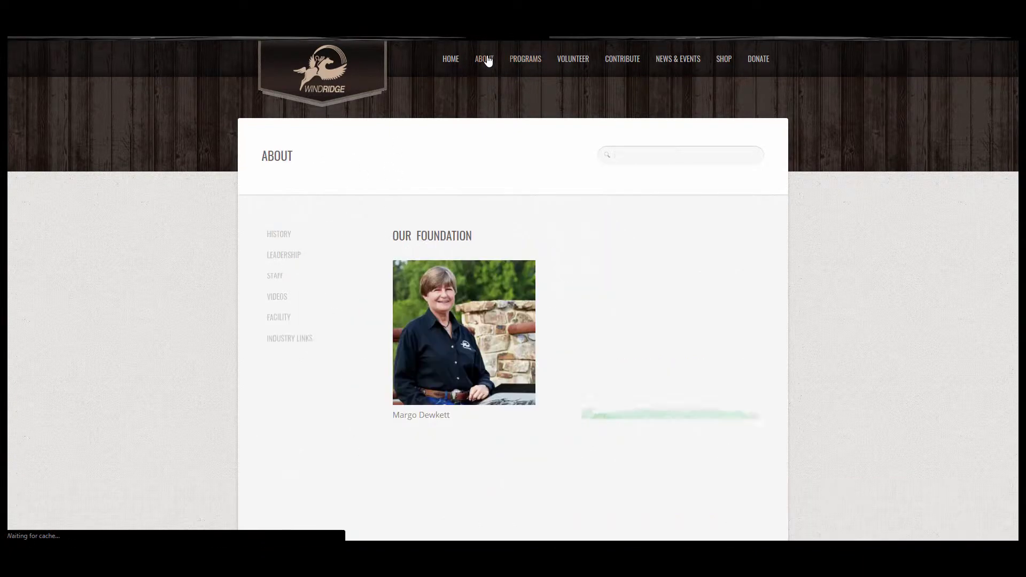
click(524, 63)
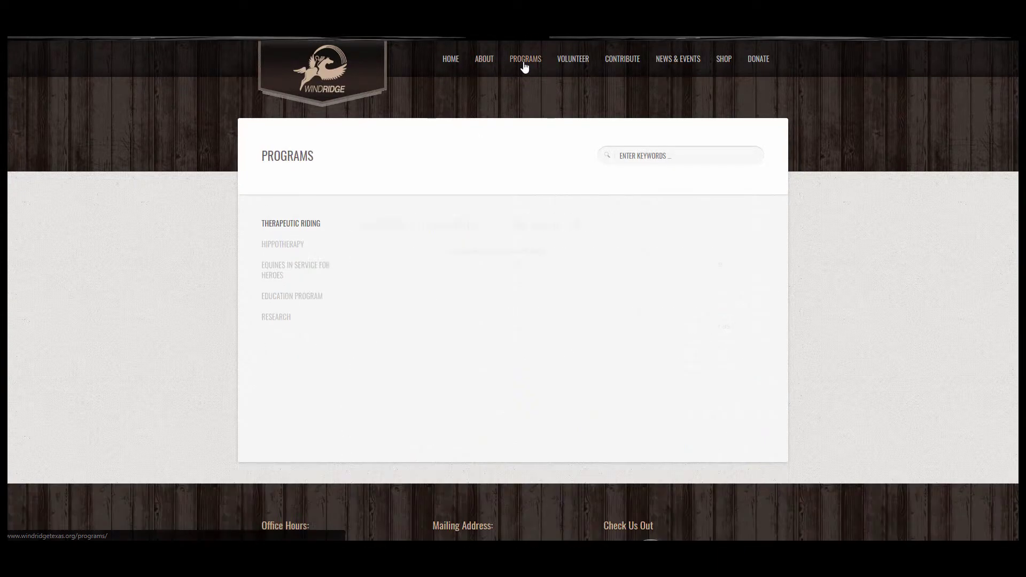
click(489, 63)
scroll(368, 233, down, 5)
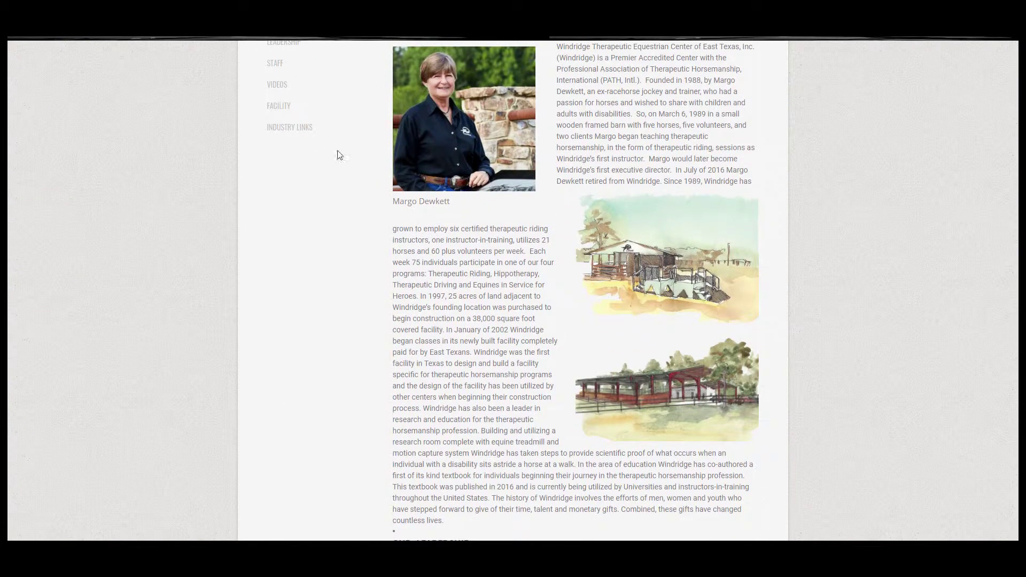
scroll(340, 155, up, 4)
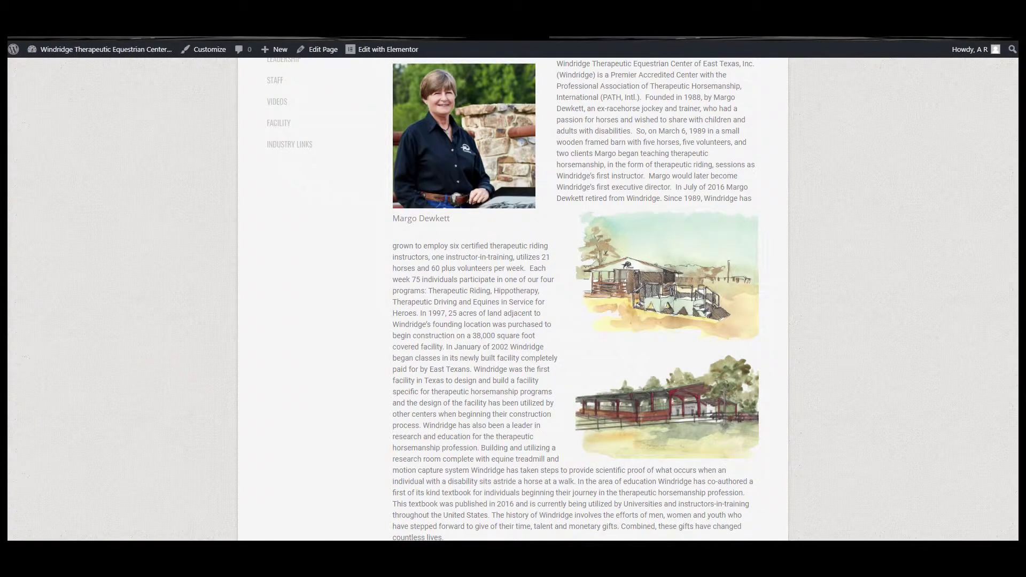
Step: Examine the about-2 page's column-div layout on the live site and the image caption shortcode in its HTML
scroll(357, 302, up, 4)
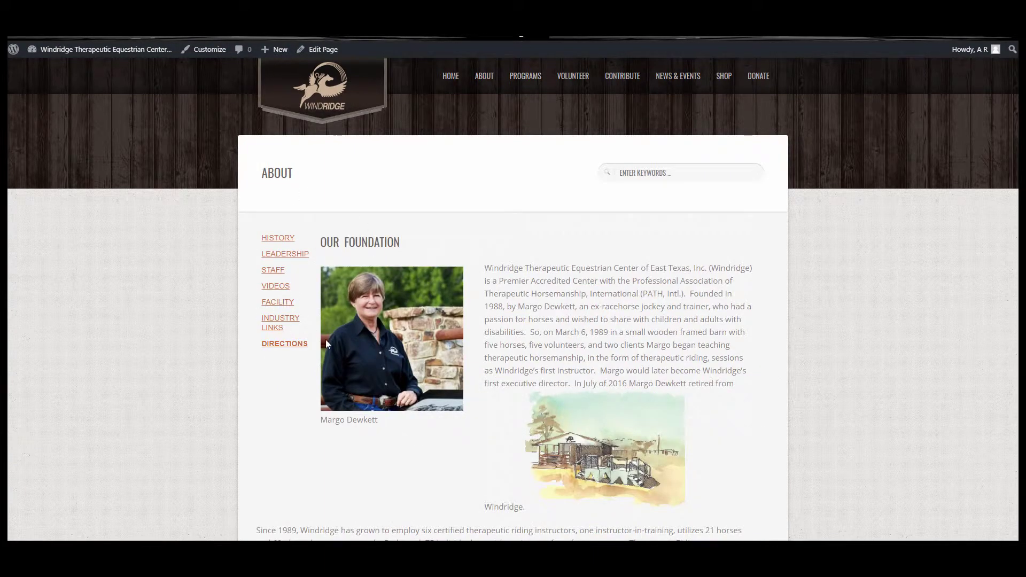
scroll(326, 339, down, 12)
scroll(425, 312, up, 12)
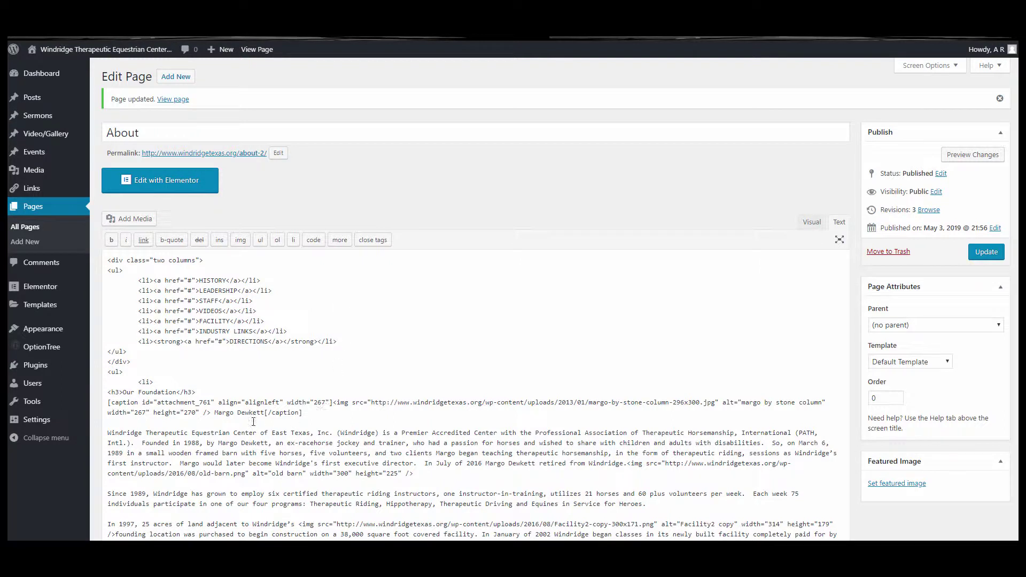
drag(109, 402, 335, 404)
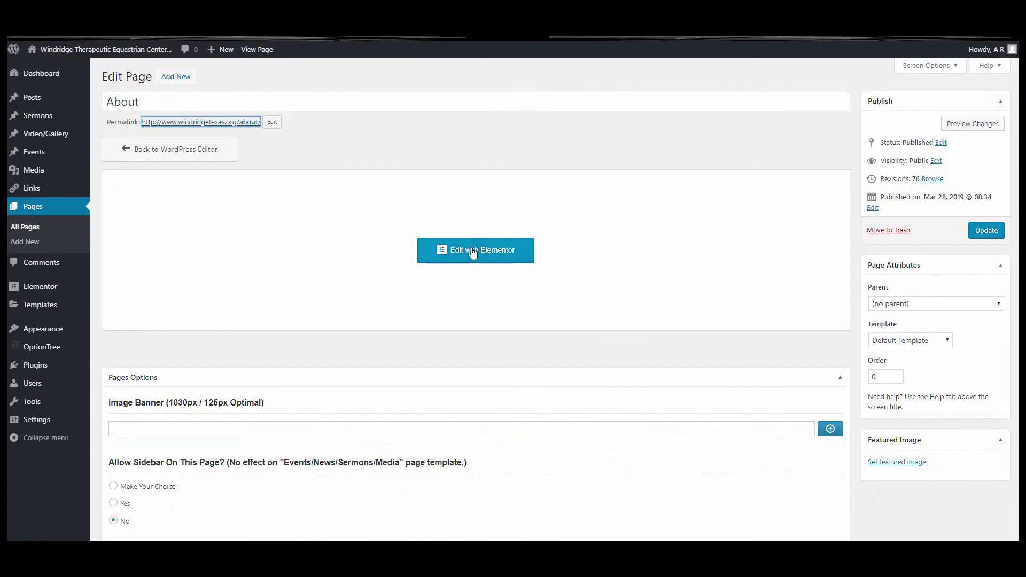
Step: Reopen the About page in Elementor and examine the inner section holding the navigation and content columns
click(472, 248)
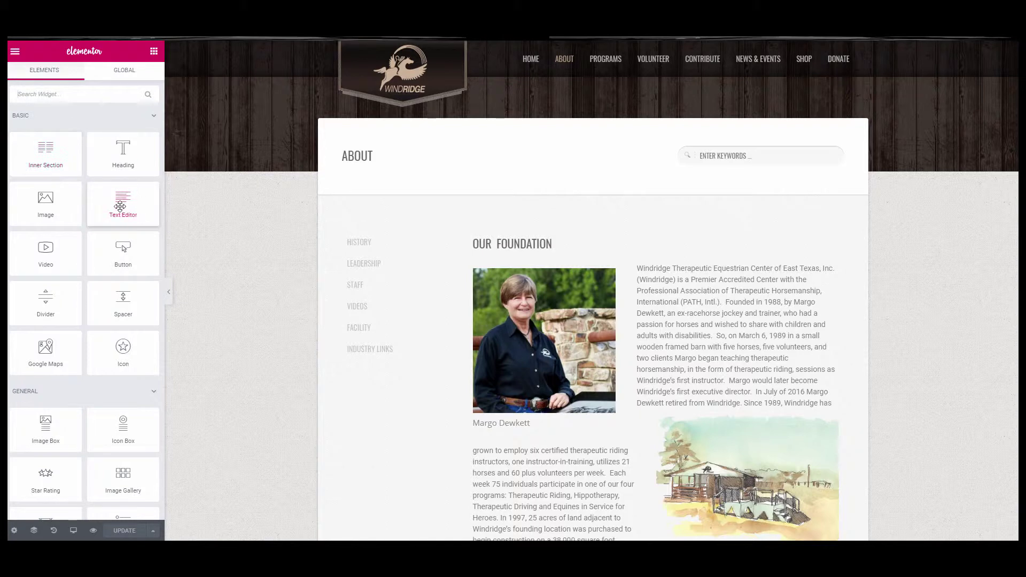
drag(33, 170, 591, 216)
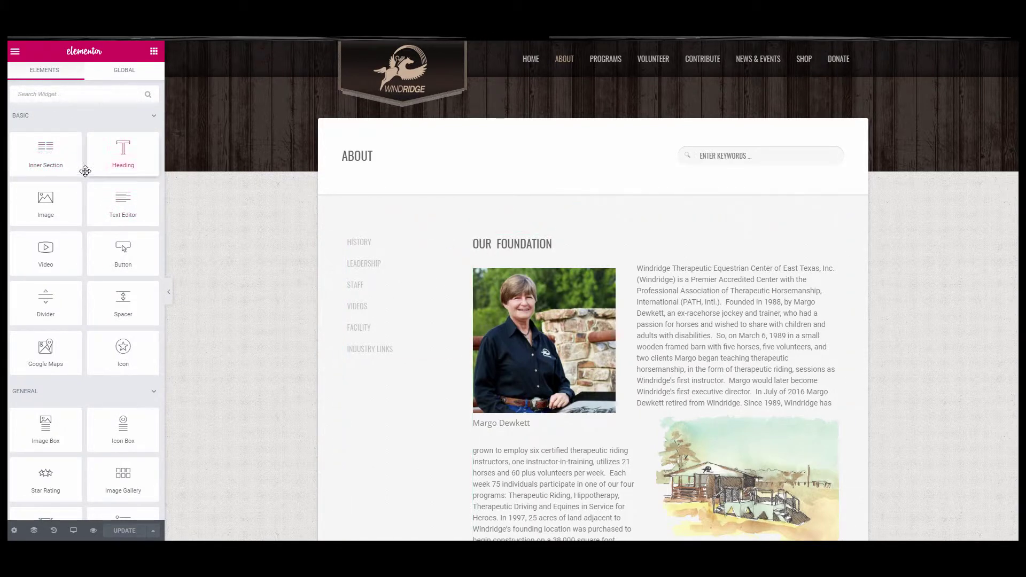
scroll(544, 268, down, 4)
scroll(588, 241, up, 4)
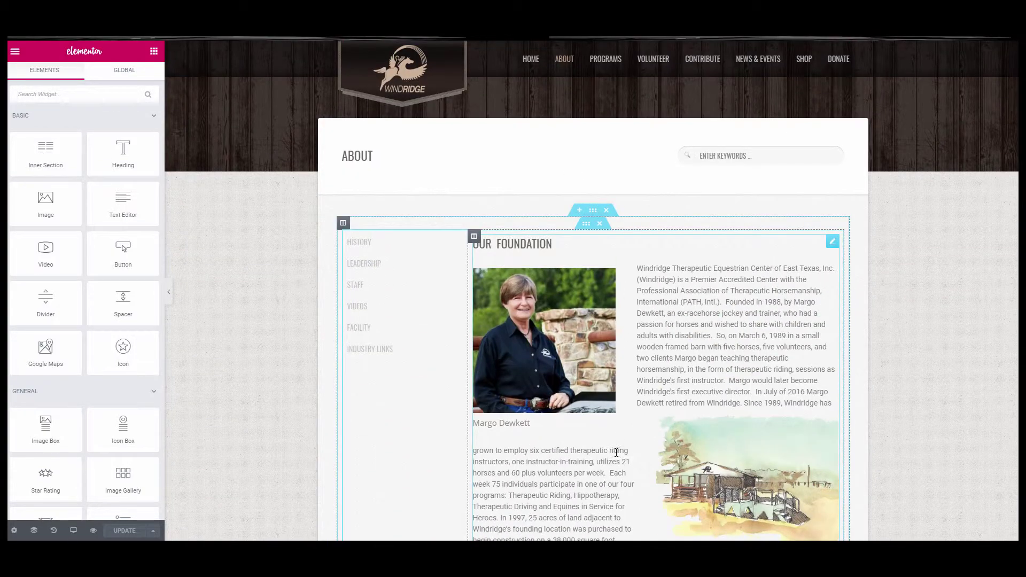
scroll(617, 286, down, 4)
scroll(617, 286, down, 5)
scroll(452, 300, up, 7)
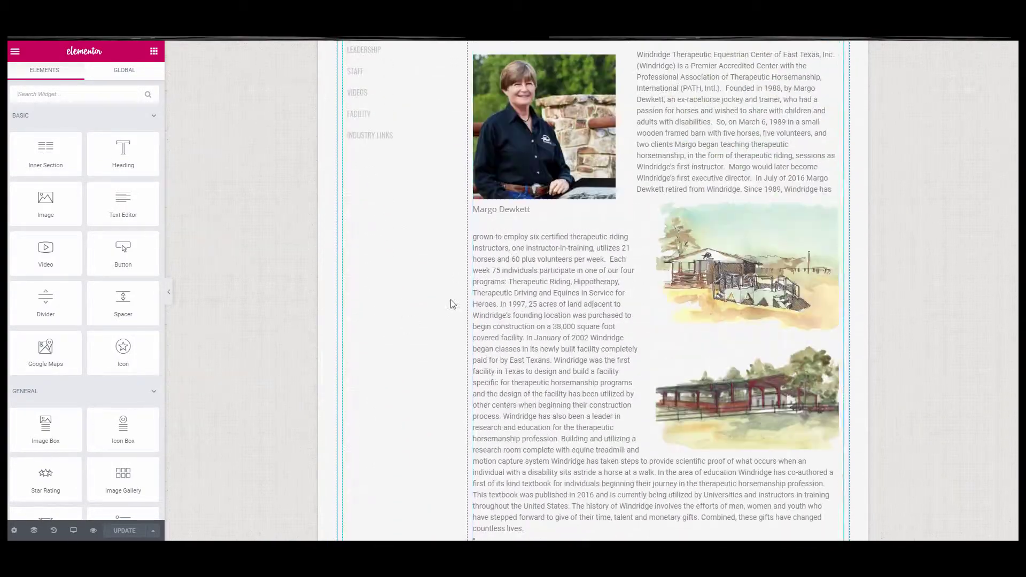
scroll(448, 306, up, 2)
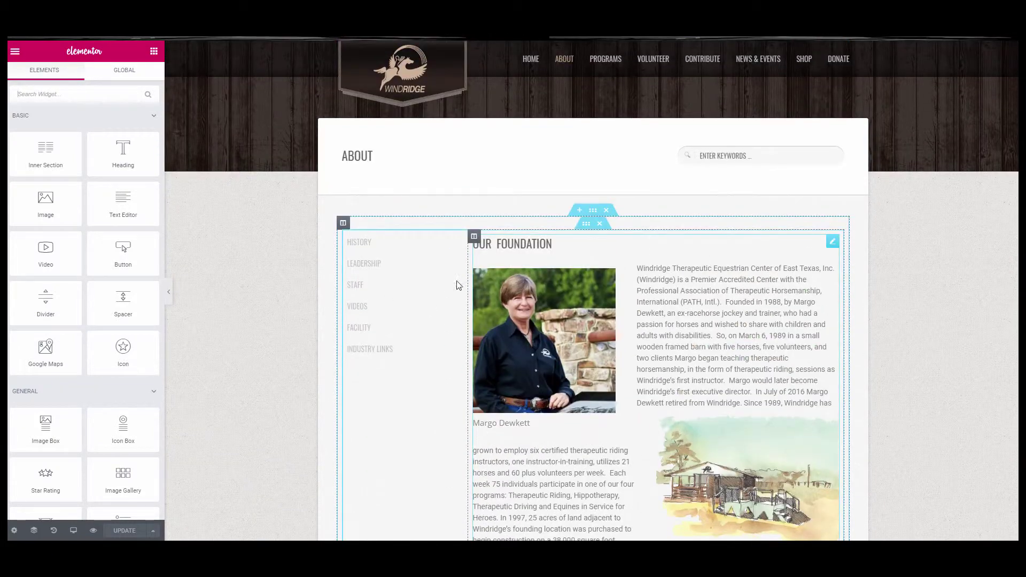